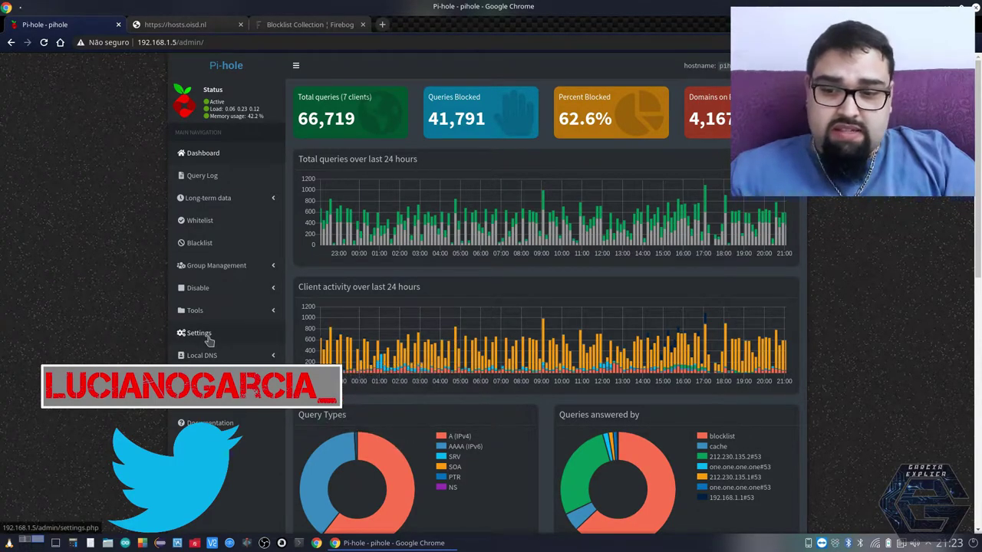
Open the adlist group management page from the Pi-hole settings and review the configured adlists.
left_click(199, 333)
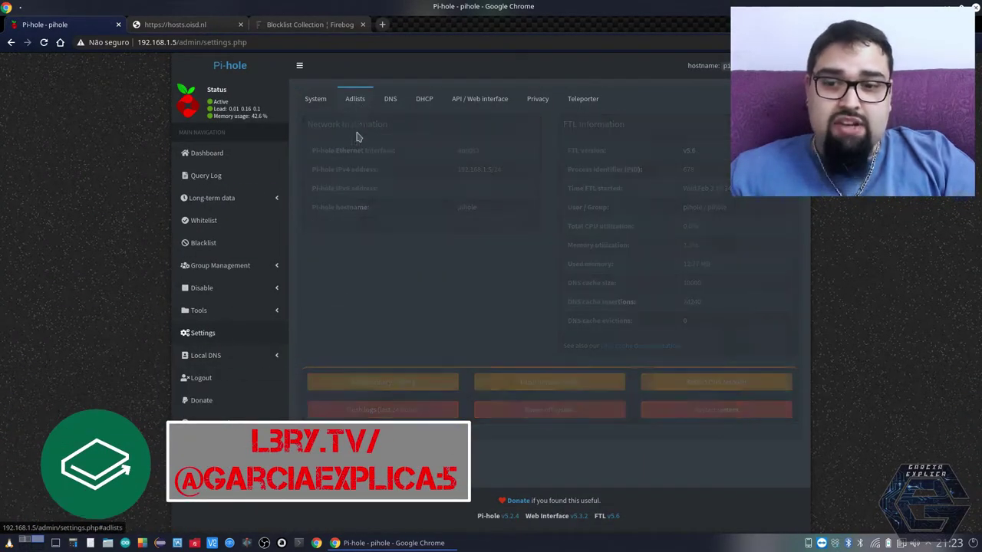
left_click(390, 153)
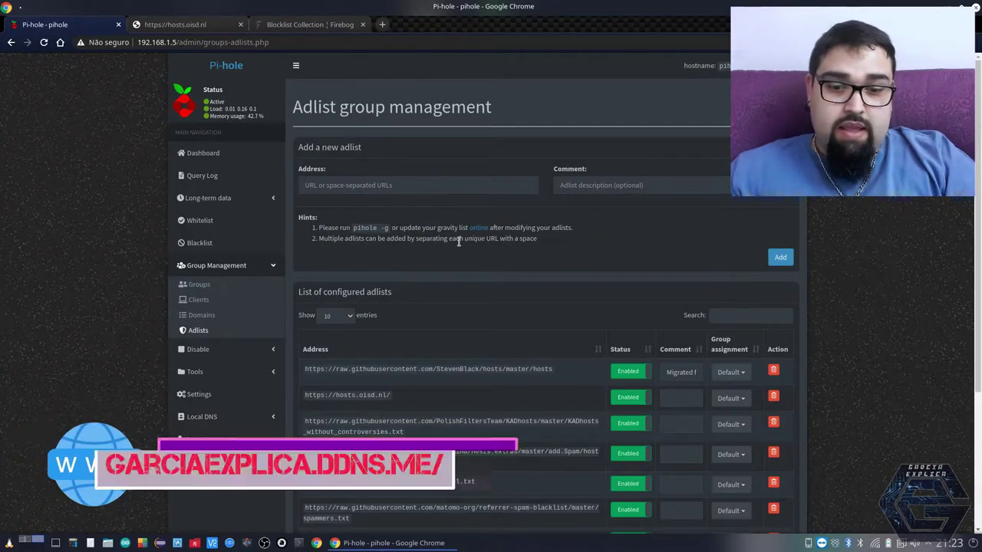
scroll(458, 242, "down", 3)
scroll(460, 245, "up", 3)
scroll(460, 246, "down", 3)
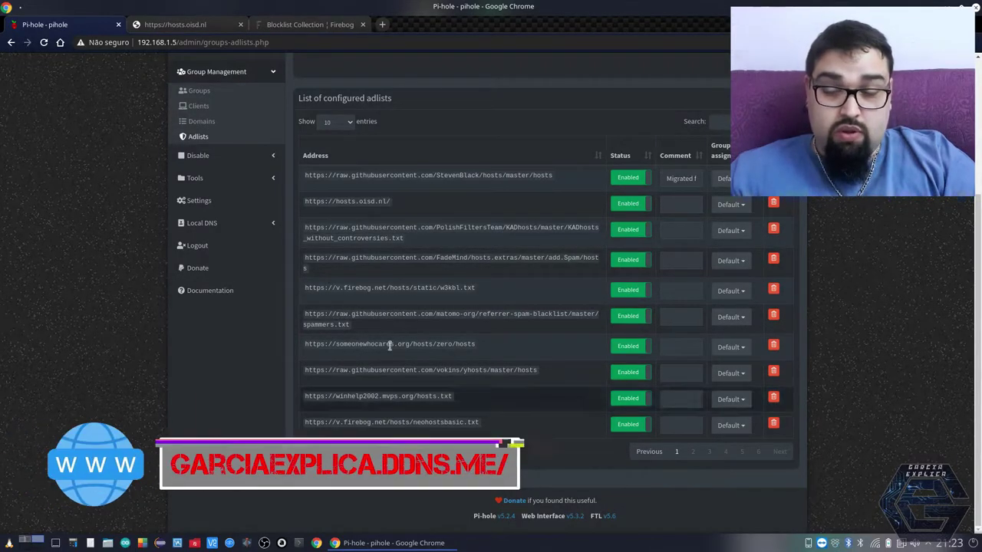
scroll(416, 219, "up", 3)
left_click(406, 184)
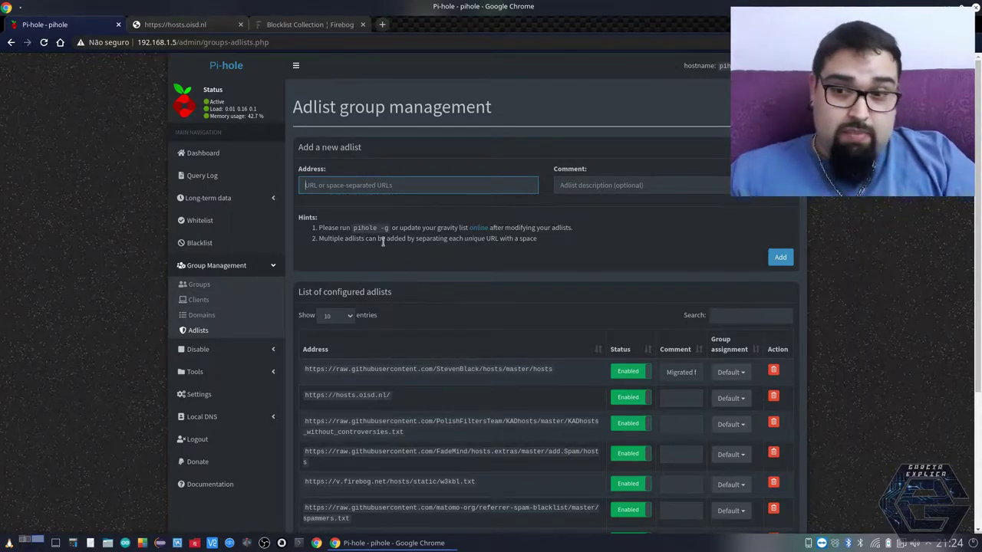
Examine the hosts.oisd.nl blocklist from its header down to its last entries, and glance at the Firebog blocklist collection.
left_click(222, 27)
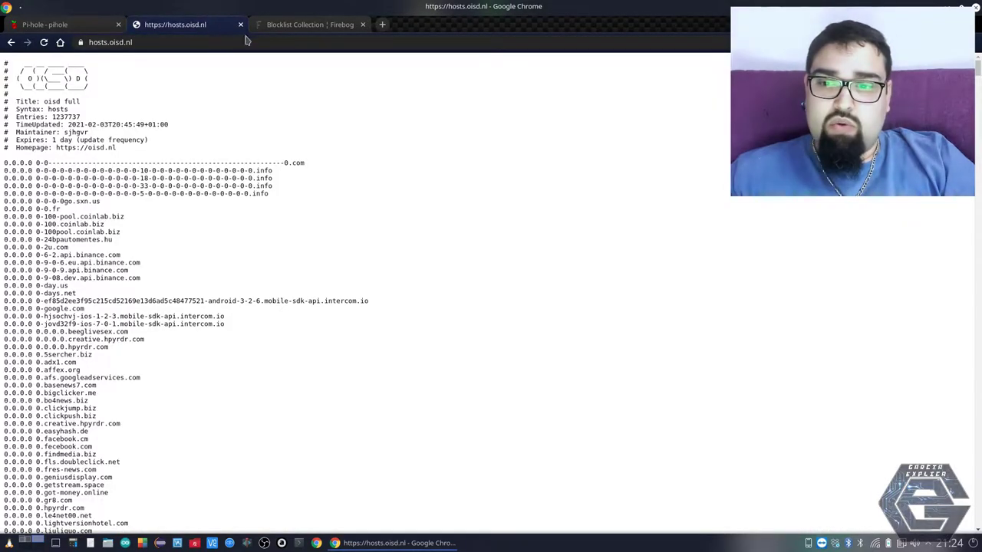
left_click(296, 30)
left_click(203, 26)
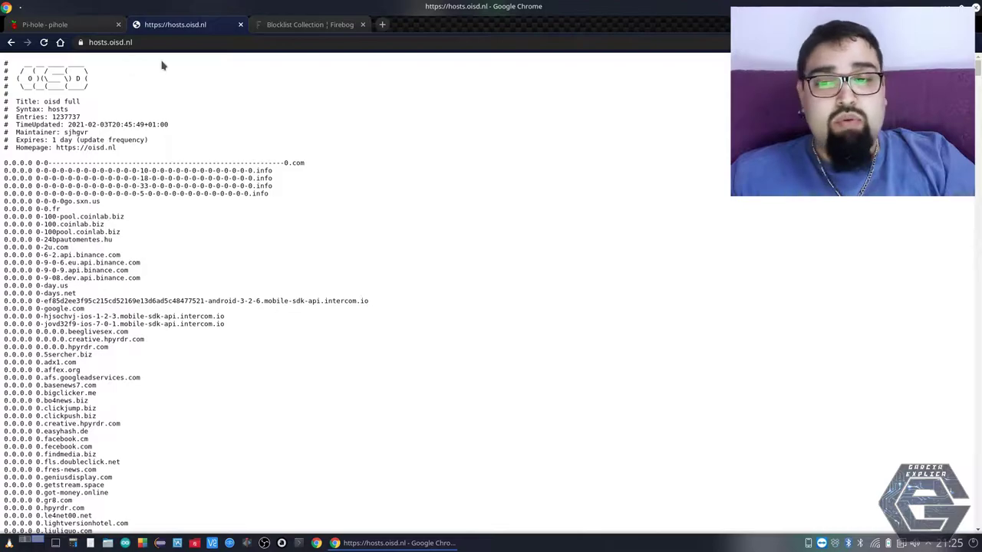
left_click(291, 31)
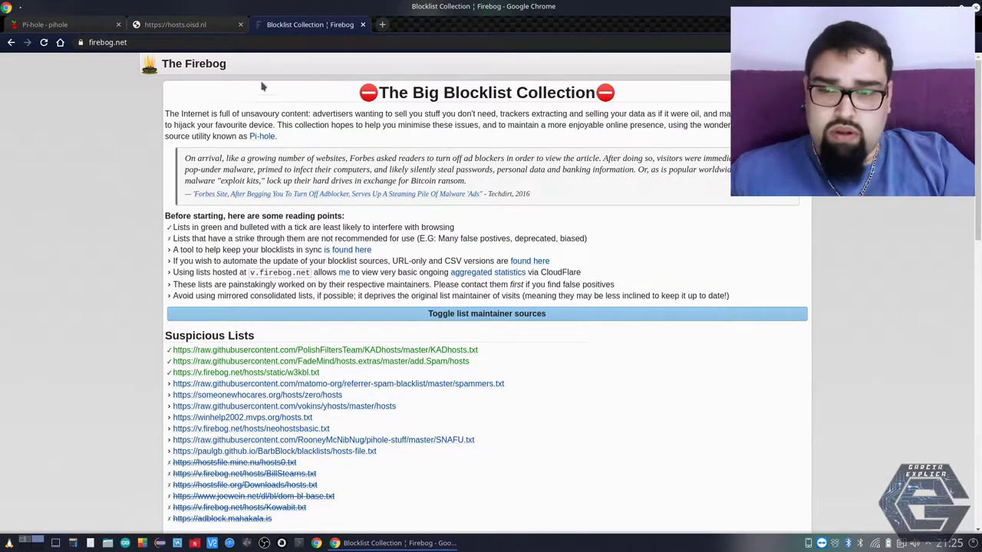
left_click(200, 32)
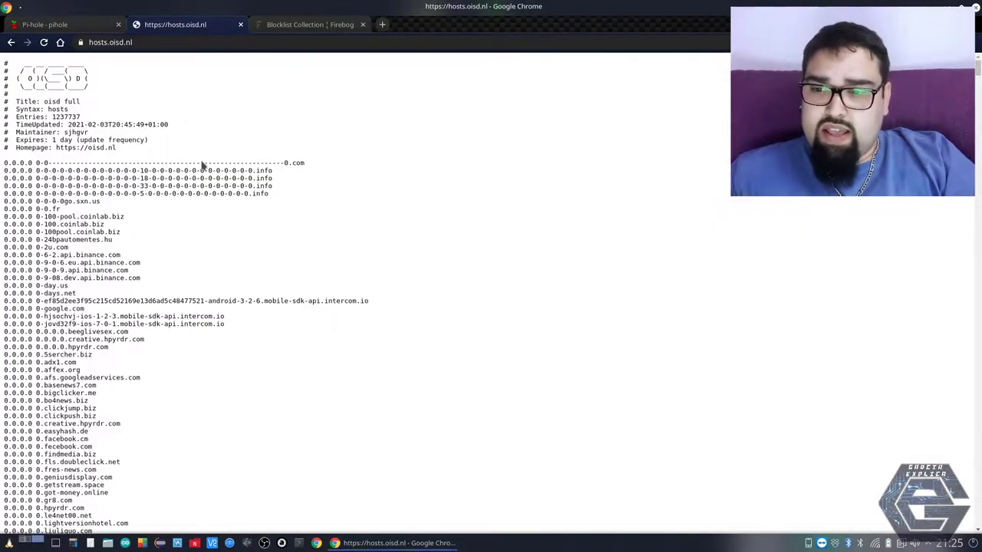
scroll(191, 158, "down", 15)
scroll(248, 235, "down", 15)
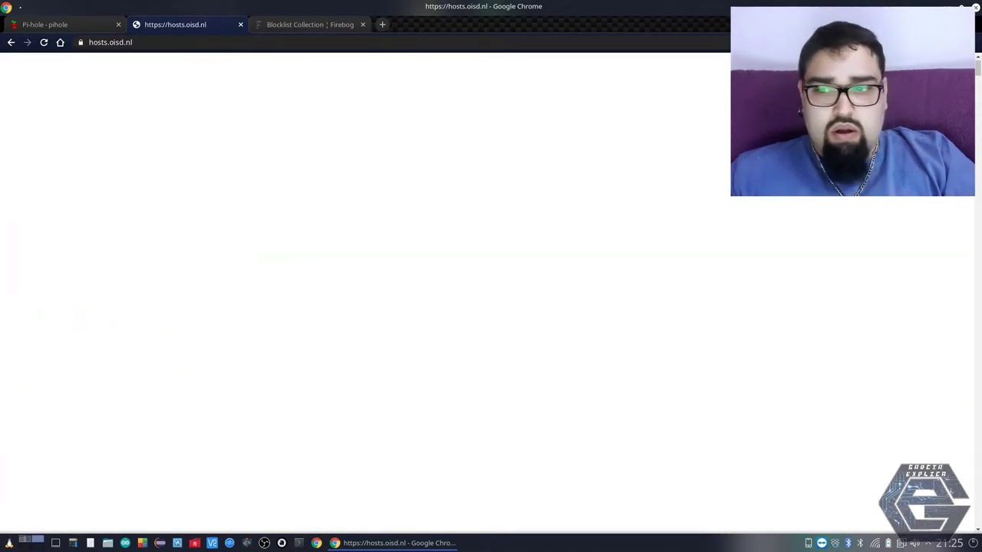
scroll(273, 214, "up", 2)
scroll(271, 213, "down", 10)
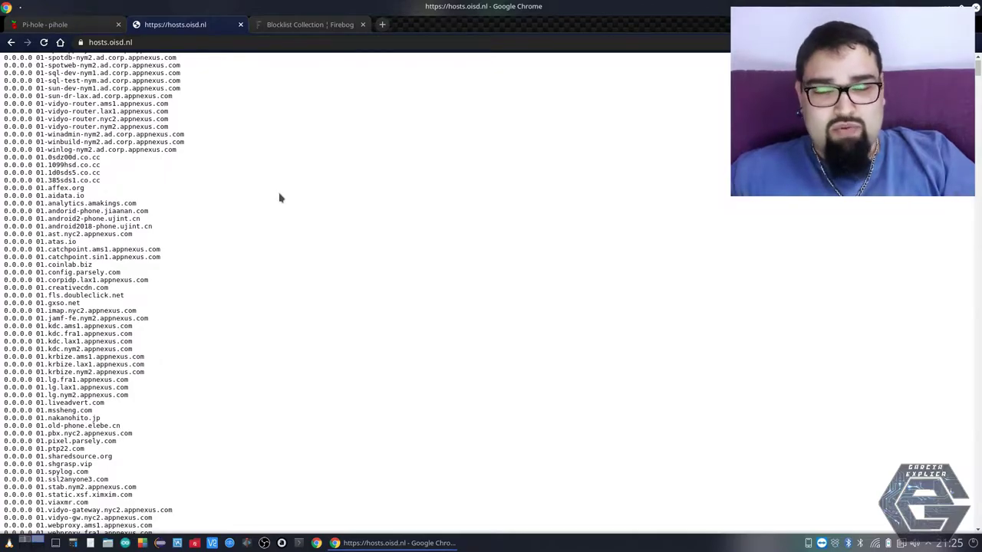
scroll(281, 198, "down", 10)
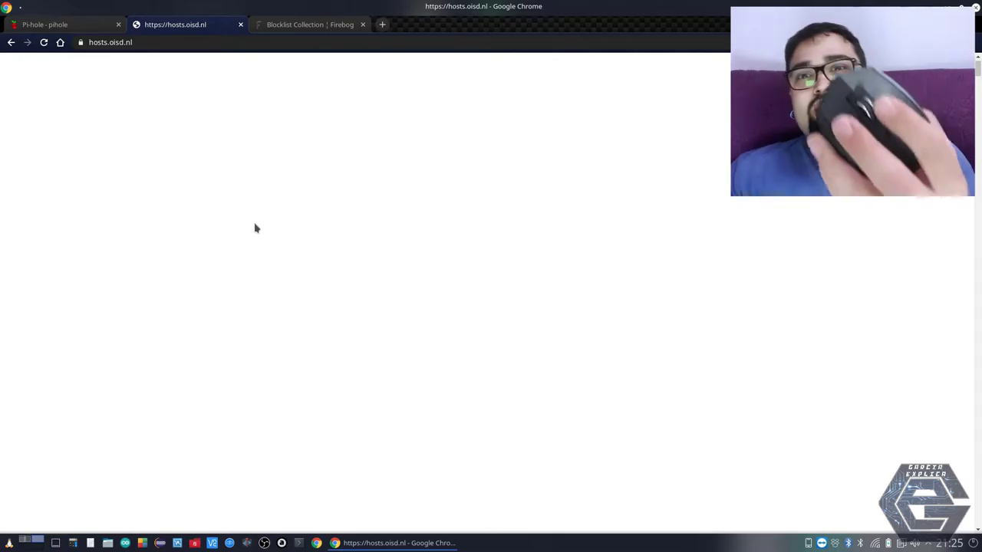
scroll(255, 228, "down", 10)
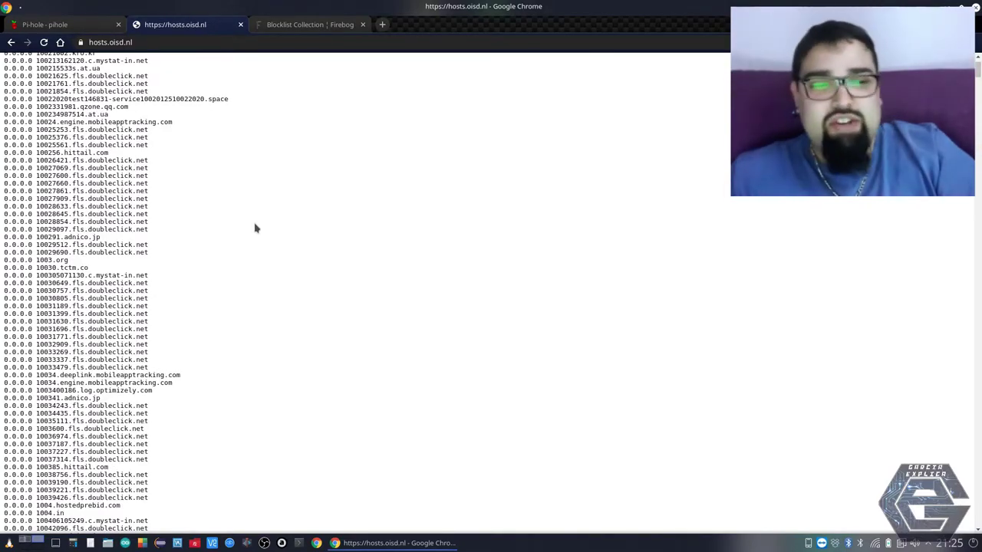
left_click(977, 73)
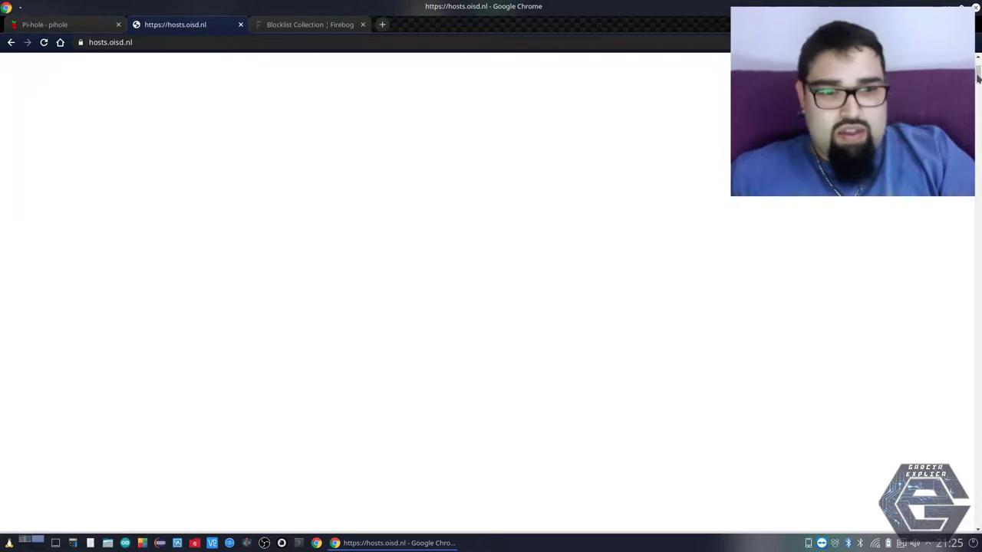
left_click_drag(977, 159, 977, 521)
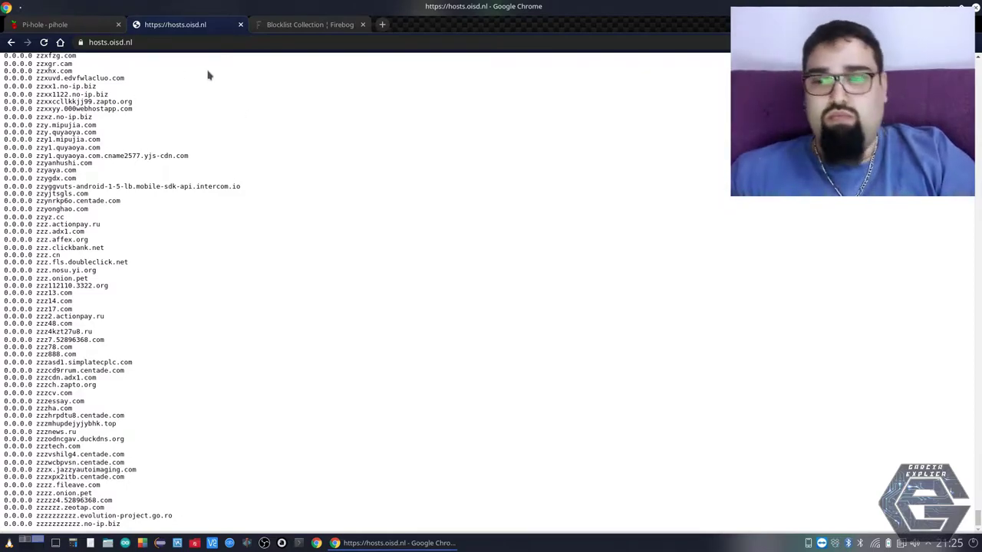
Add the hosts.oisd.nl page's address as a new Pi-hole adlist and check the list of configured adlists.
left_click(150, 41)
key("ctrl+c")
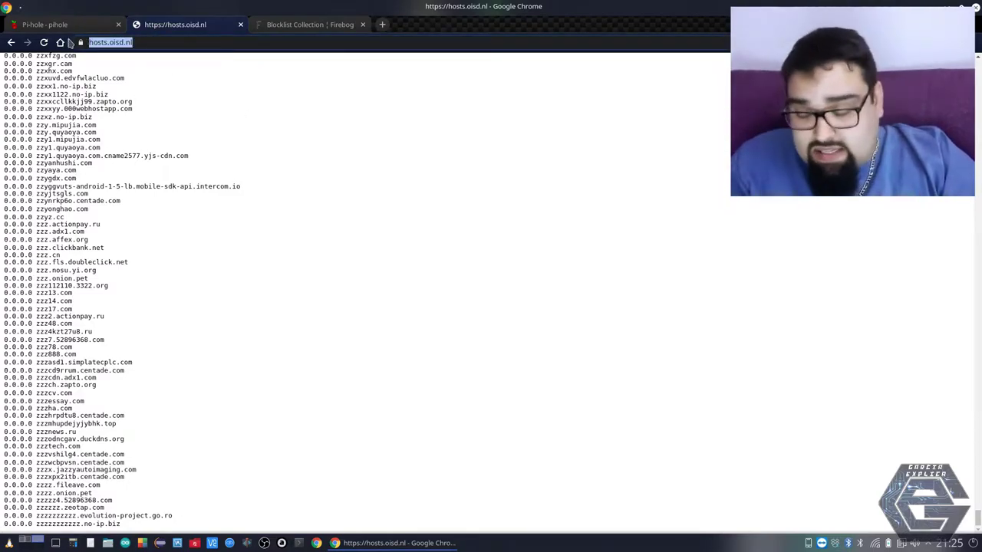
left_click(77, 24)
left_click(326, 190)
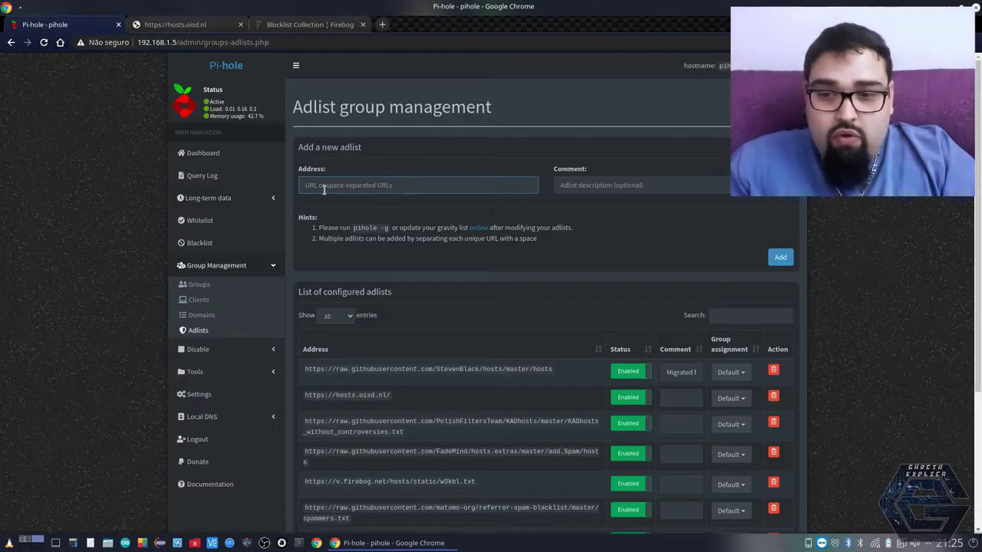
key("ctrl+v")
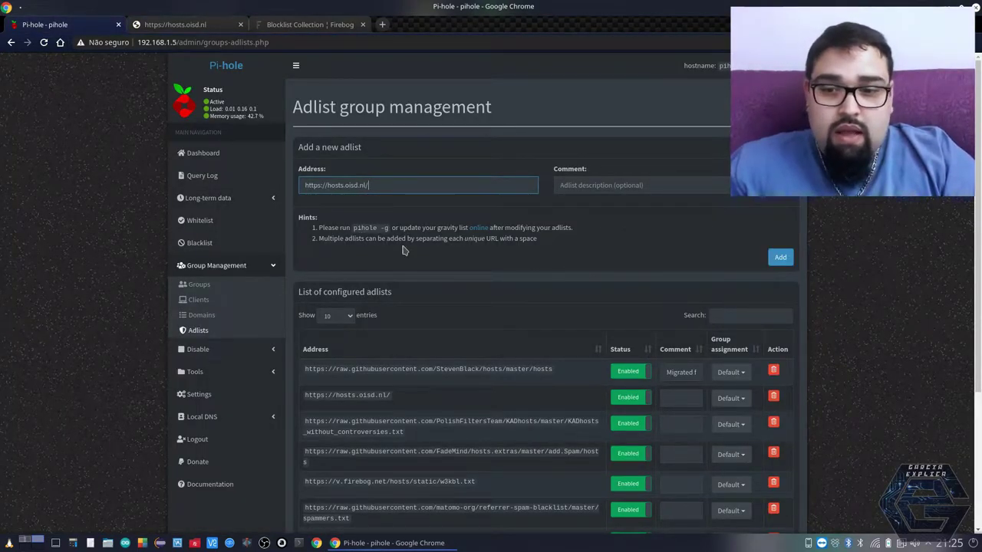
left_click(777, 258)
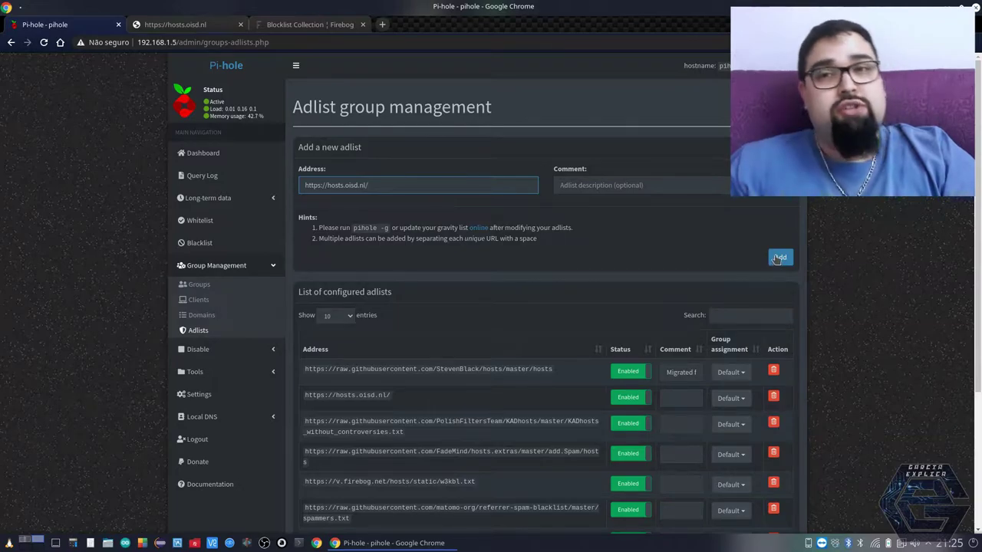
left_click(779, 259)
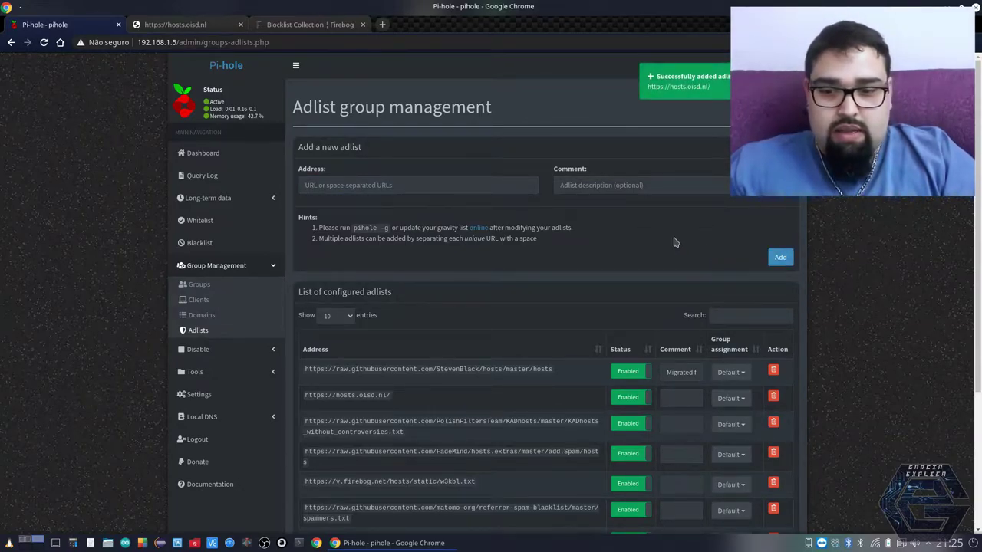
scroll(675, 242, "down", 3)
scroll(674, 242, "up", 3)
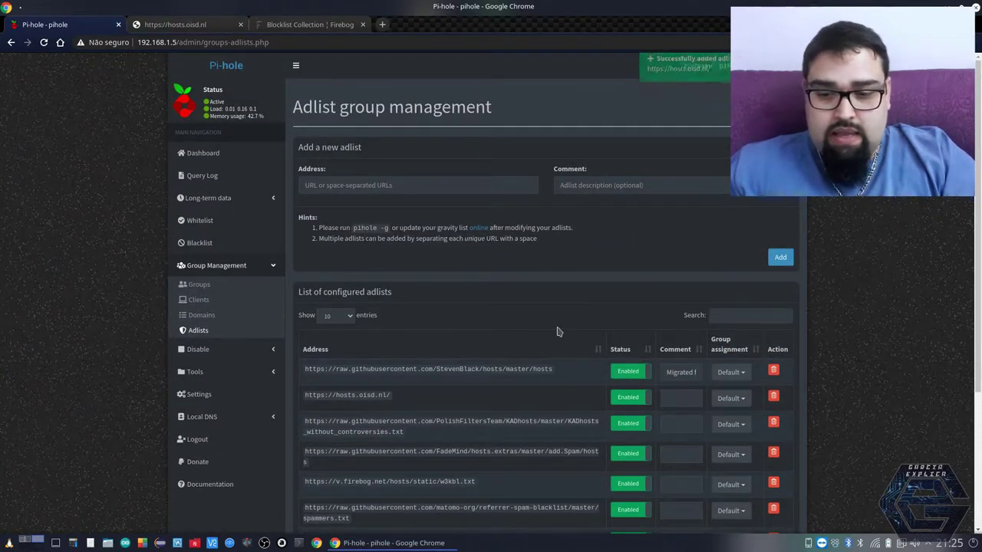
scroll(558, 331, "down", 3)
scroll(557, 331, "up", 3)
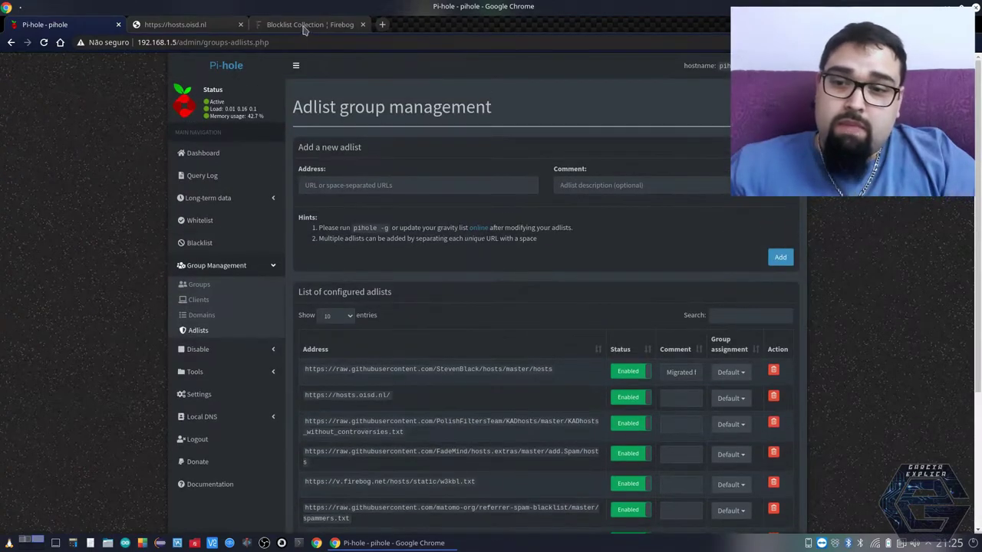
Examine the blocklist categories on Firebog, from Suspicious Lists through Advertising, Tracking & Telemetry and Malicious Lists to Other Lists.
left_click(307, 24)
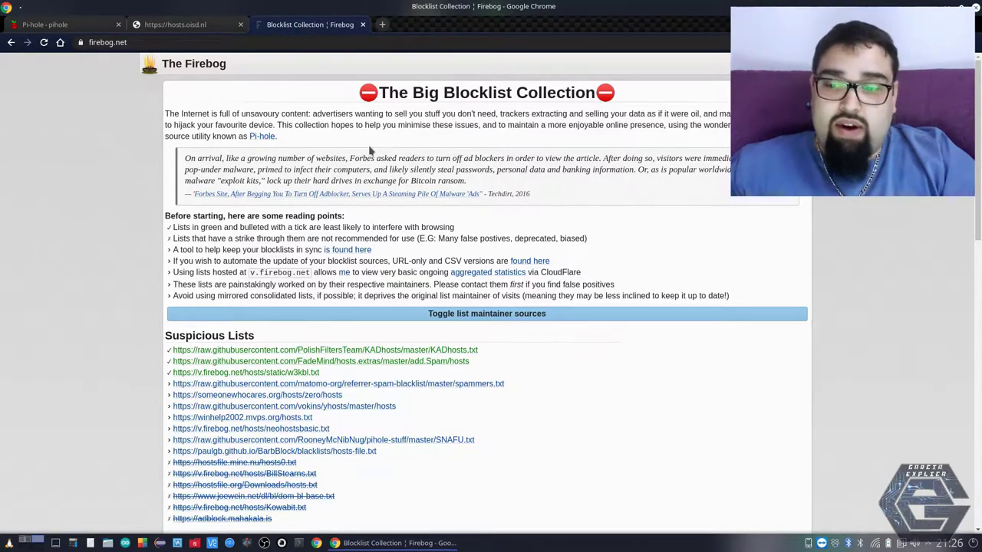
scroll(369, 150, "down", 4)
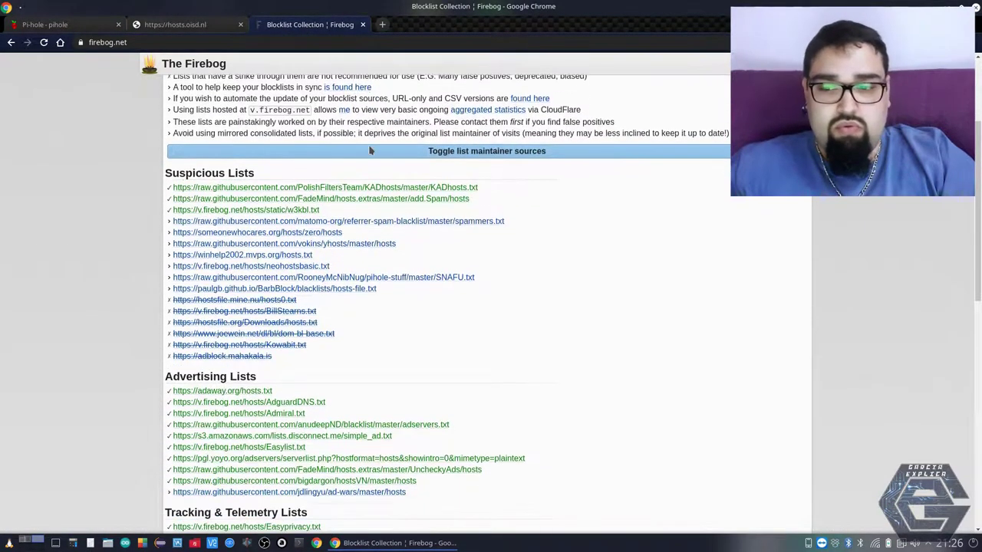
left_click_drag(260, 174, 159, 178)
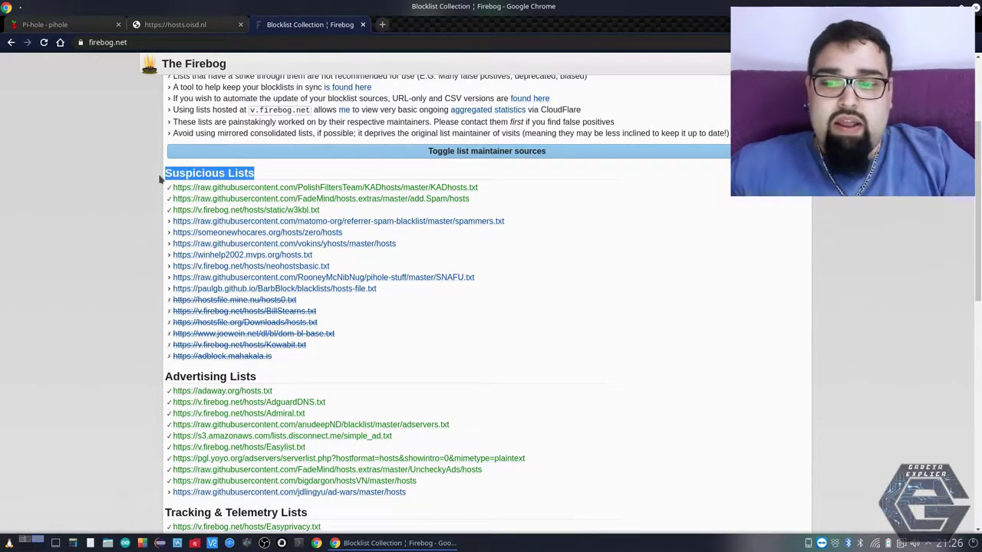
scroll(283, 245, "down", 7)
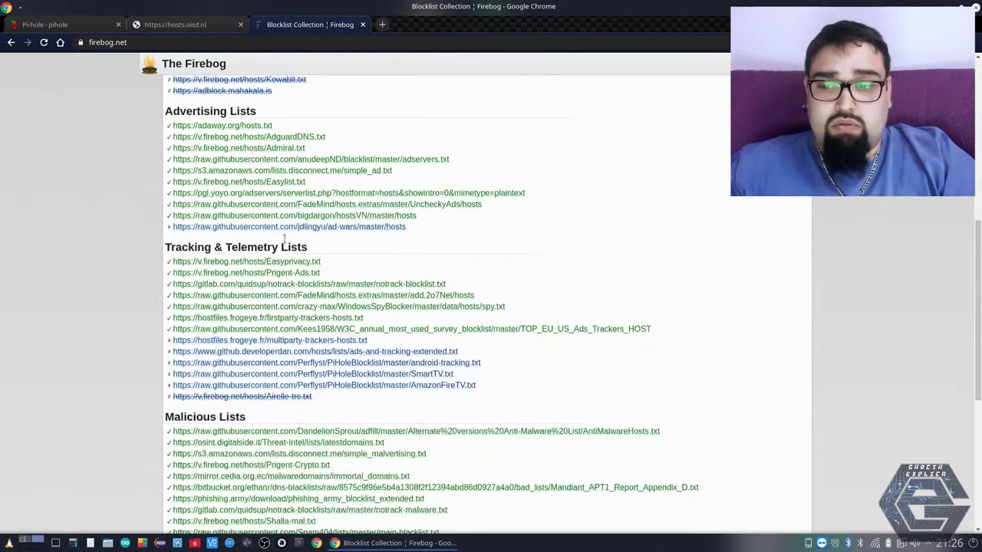
scroll(284, 240, "up", 6)
scroll(281, 212, "down", 4)
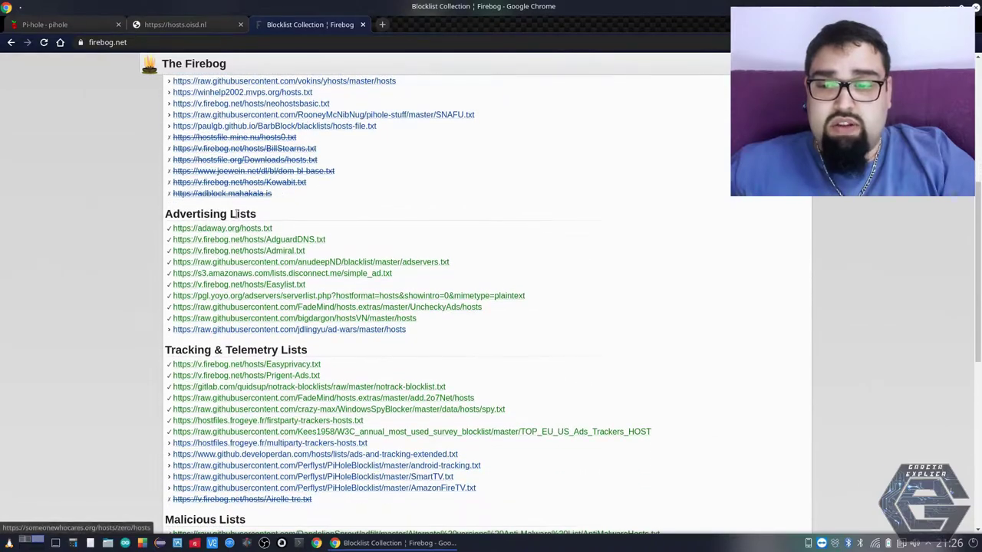
scroll(241, 216, "down", 2)
left_click_drag(214, 267, 165, 268)
scroll(322, 274, "down", 4)
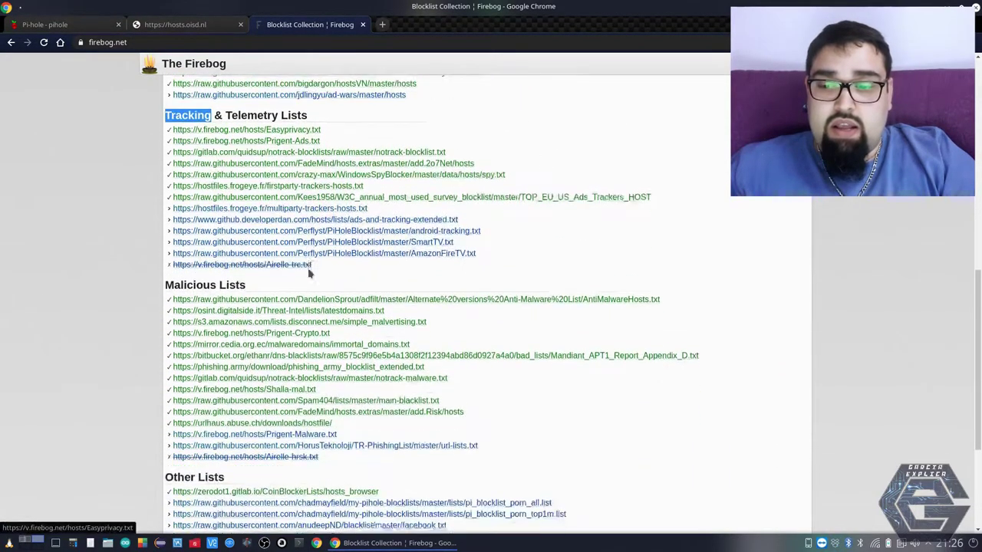
scroll(284, 268, "down", 1)
scroll(268, 260, "down", 4)
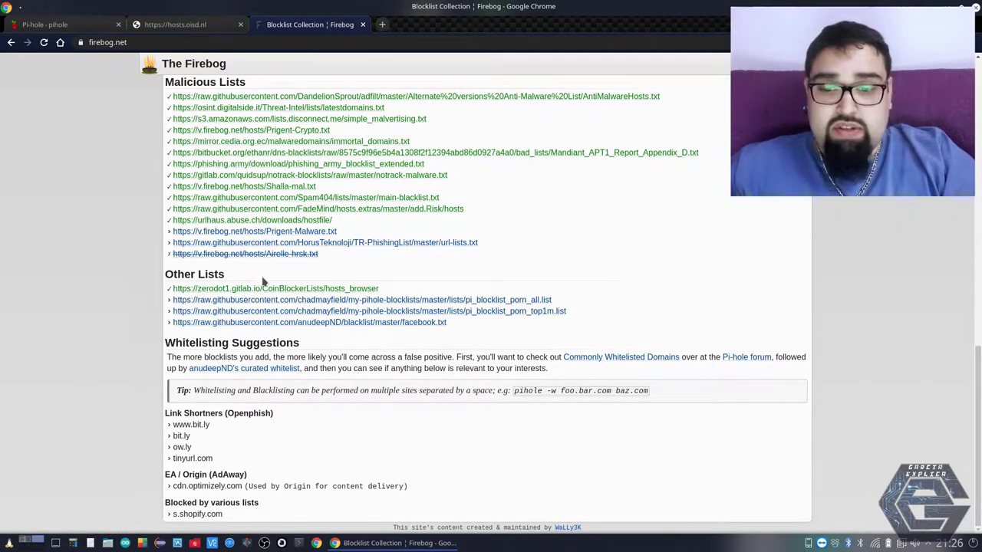
left_click_drag(446, 322, 226, 323)
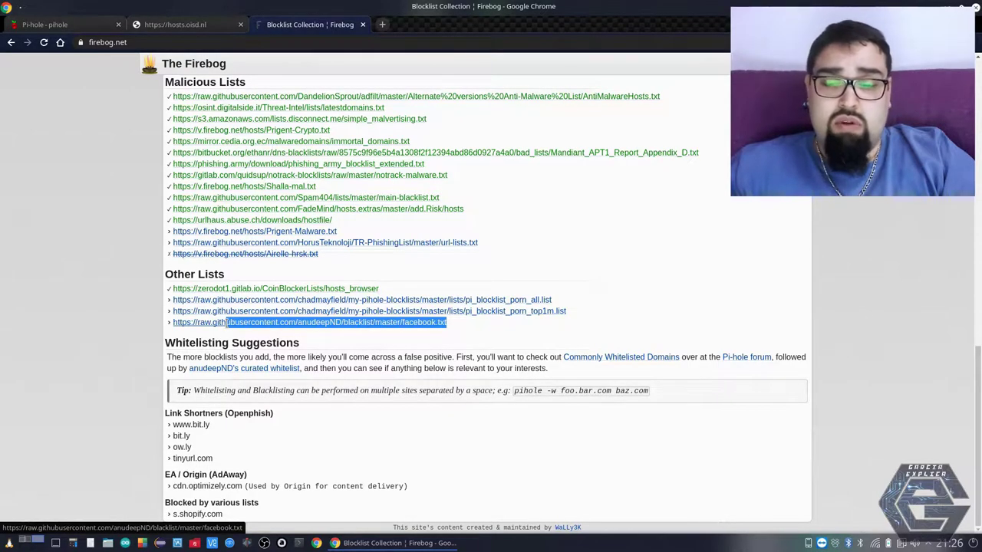
left_click_drag(565, 311, 308, 288)
left_click(397, 290)
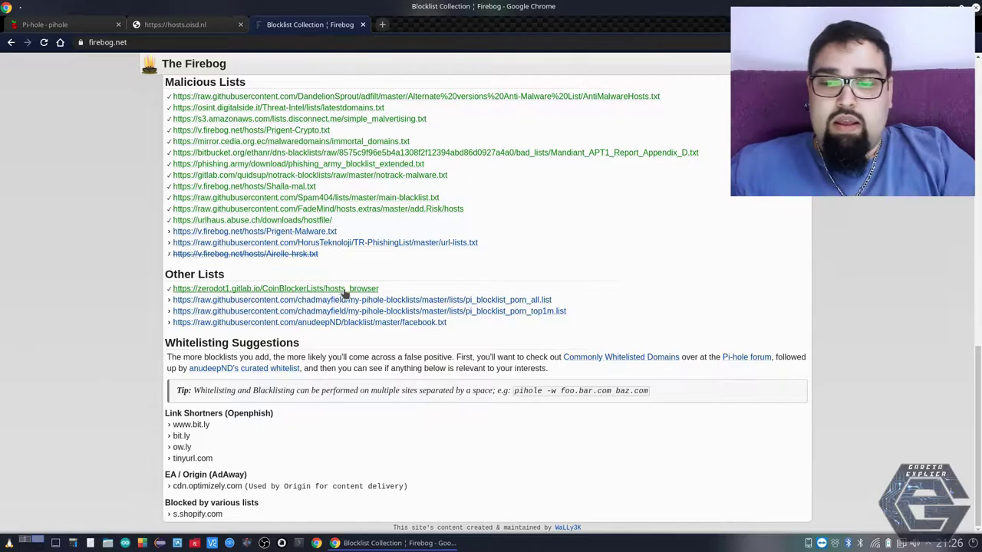
Copy the ten non-struck addresses under Firebog's Suspicious Lists and paste them as the new Pi-hole adlist address, closing the hosts.oisd.nl page.
scroll(344, 294, "up", 20)
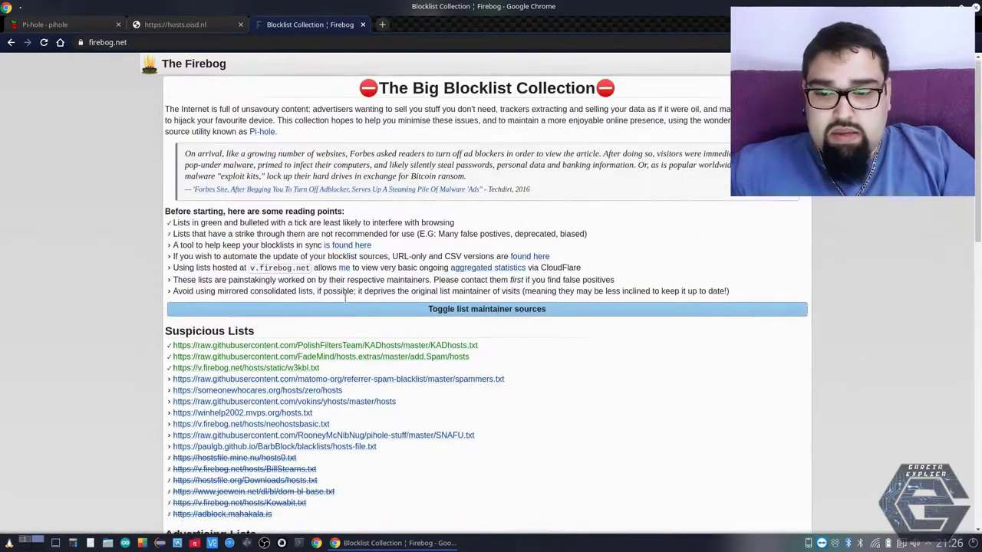
scroll(344, 299, "down", 3)
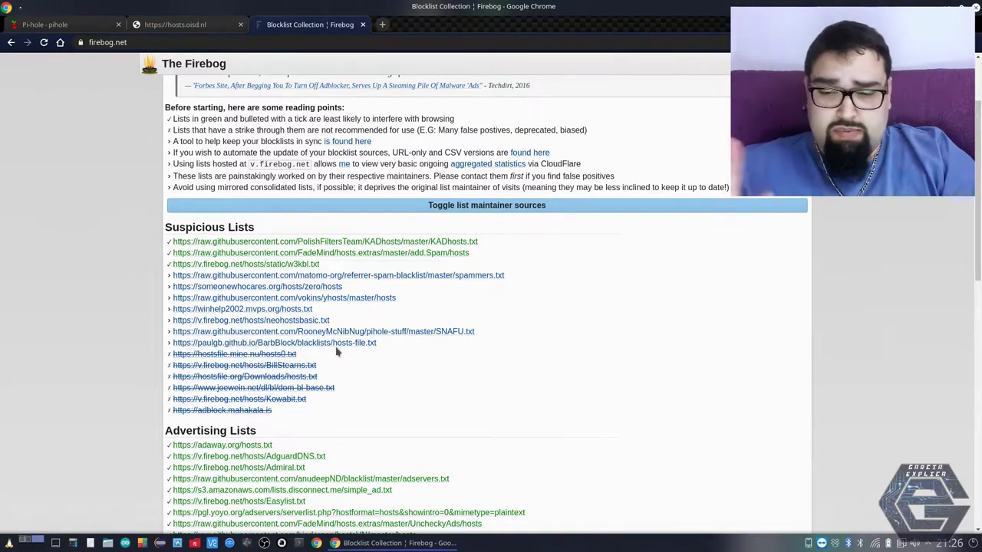
left_click_drag(386, 344, 213, 245)
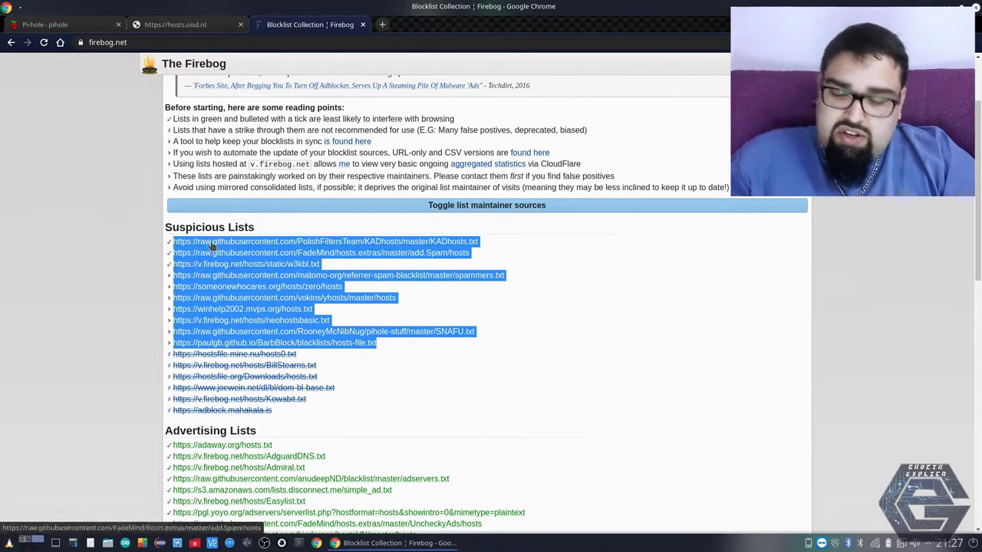
left_click(176, 25)
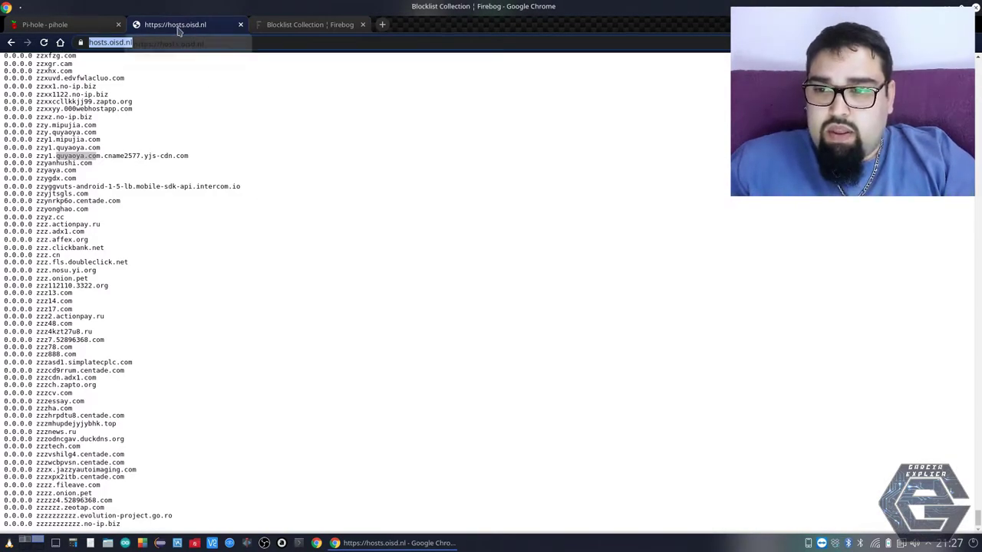
key("ctrl+w")
left_click(432, 185)
key("ctrl+v")
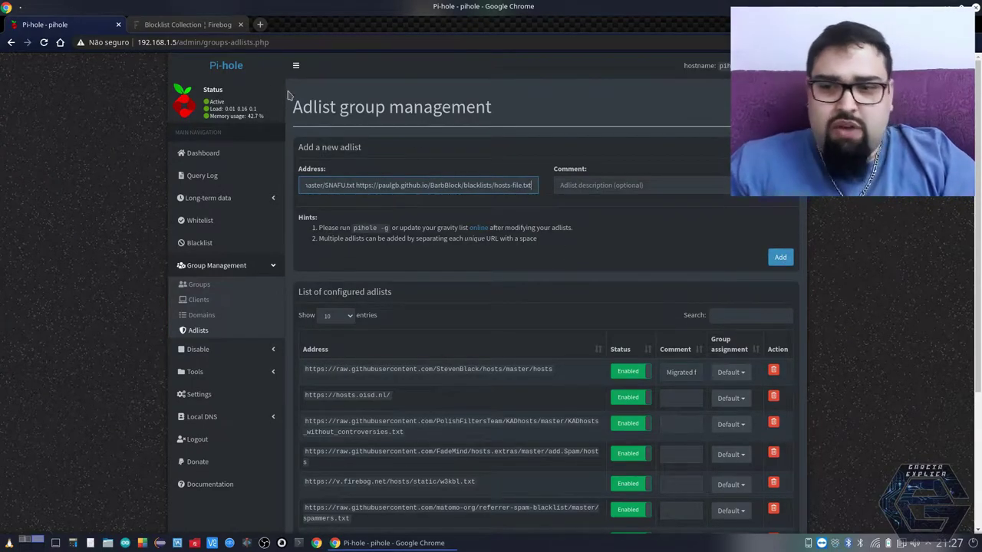
Copy all ten addresses under Firebog's Advertising Lists and replace the pending adlist address in Pi-hole with them.
left_click(188, 25)
scroll(339, 382, "down", 1)
scroll(339, 381, "down", 5)
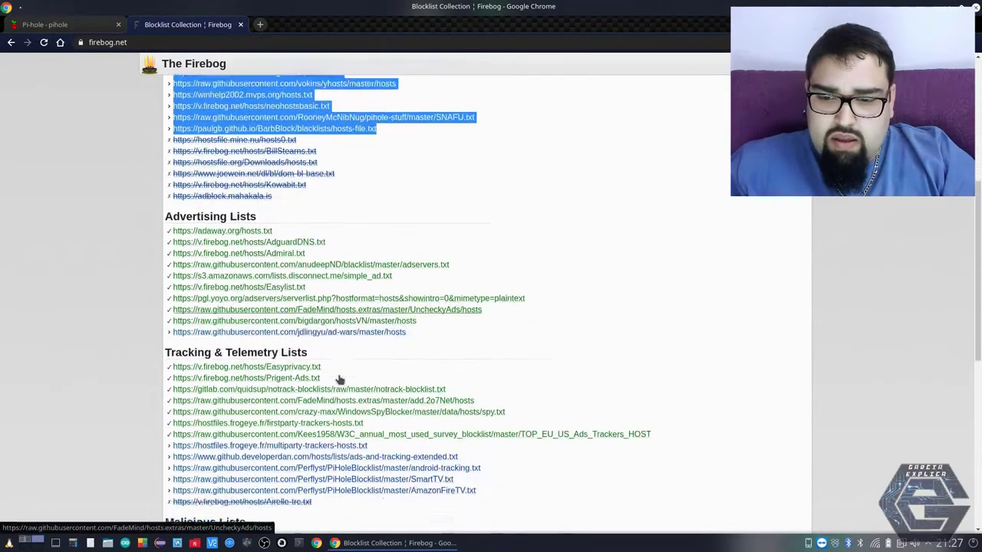
left_click_drag(407, 276, 187, 174)
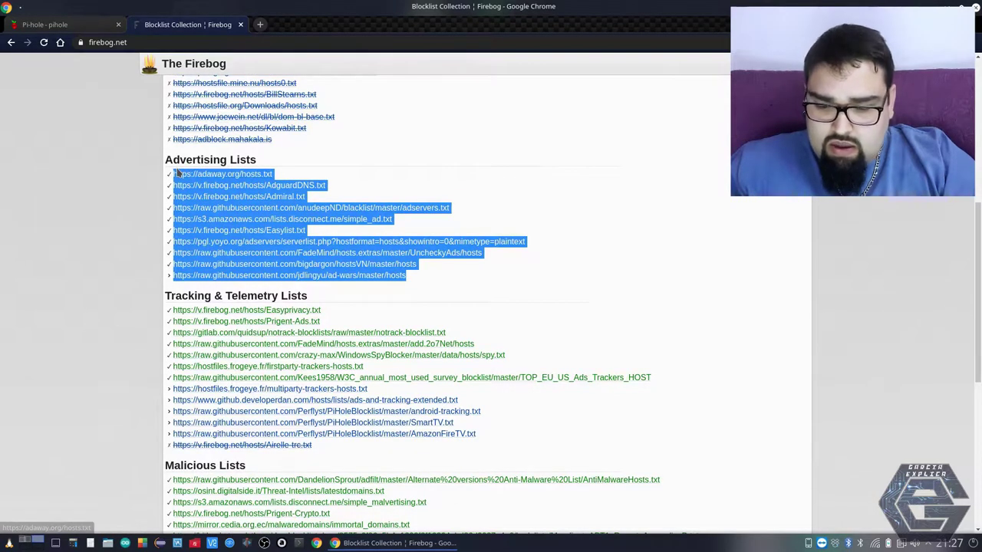
left_click(73, 28)
triple_click(414, 182)
key("ctrl+v")
Examine Firebog's whitelisting suggestions, including the link shorteners, EA / Origin and commonly blocked domains, and glance back over the blocklist categories.
left_click(189, 27)
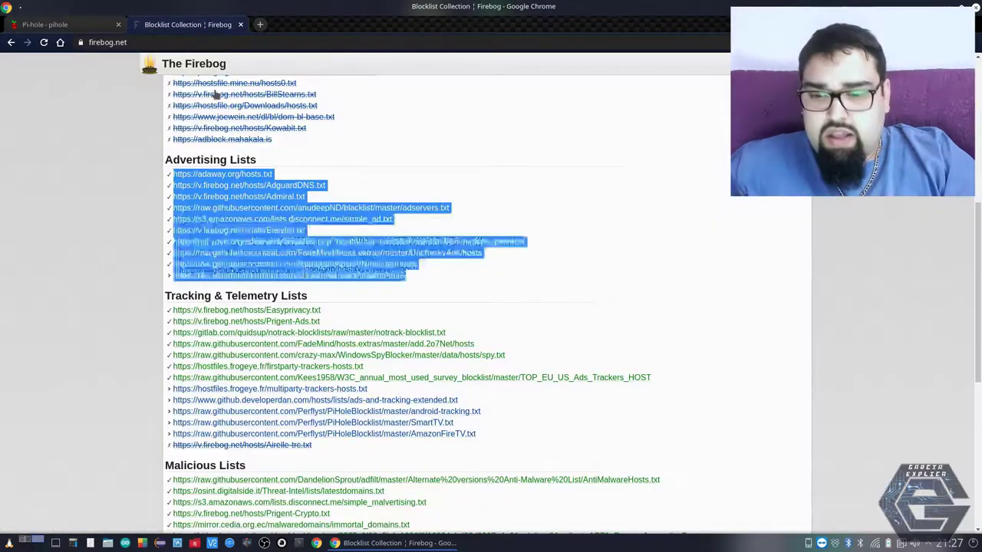
scroll(321, 338, "down", 4)
scroll(321, 335, "down", 1)
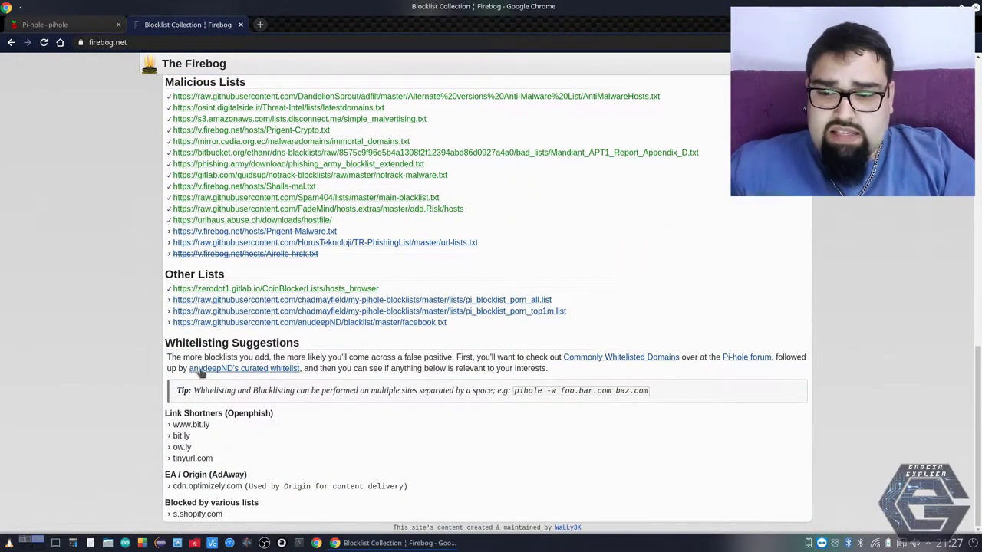
left_click_drag(168, 357, 344, 448)
left_click(344, 449)
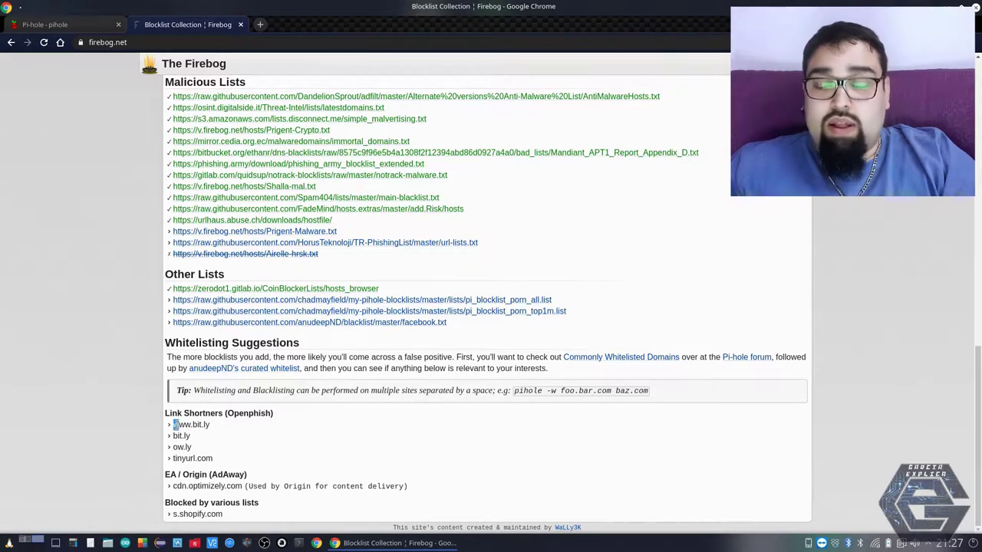
left_click_drag(178, 425, 195, 436)
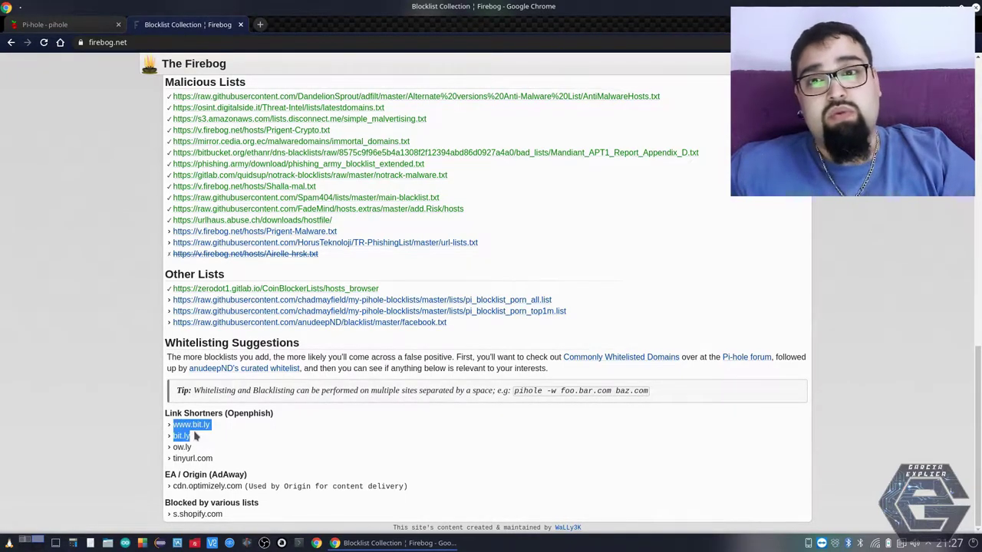
left_click_drag(218, 435, 227, 459)
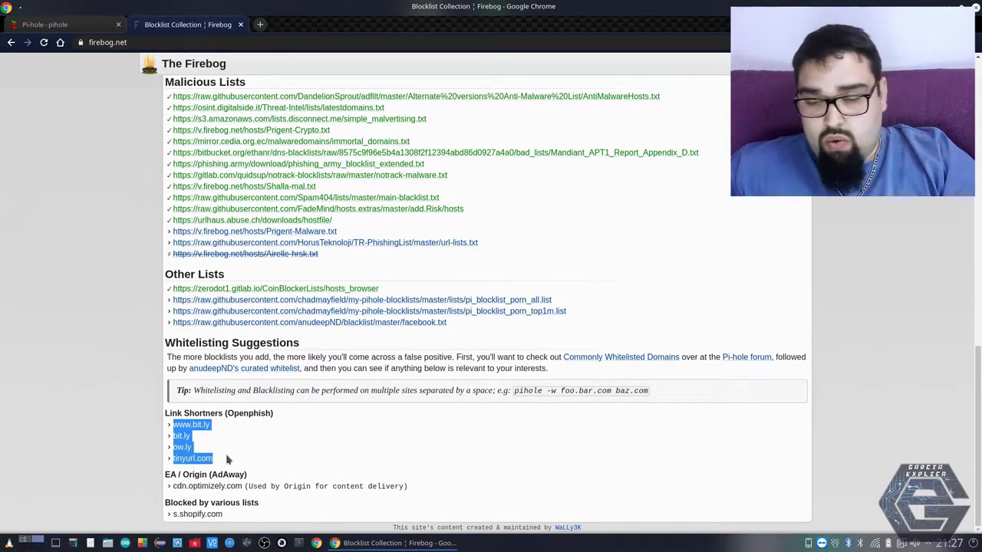
left_click(202, 486)
left_click_drag(175, 487, 439, 487)
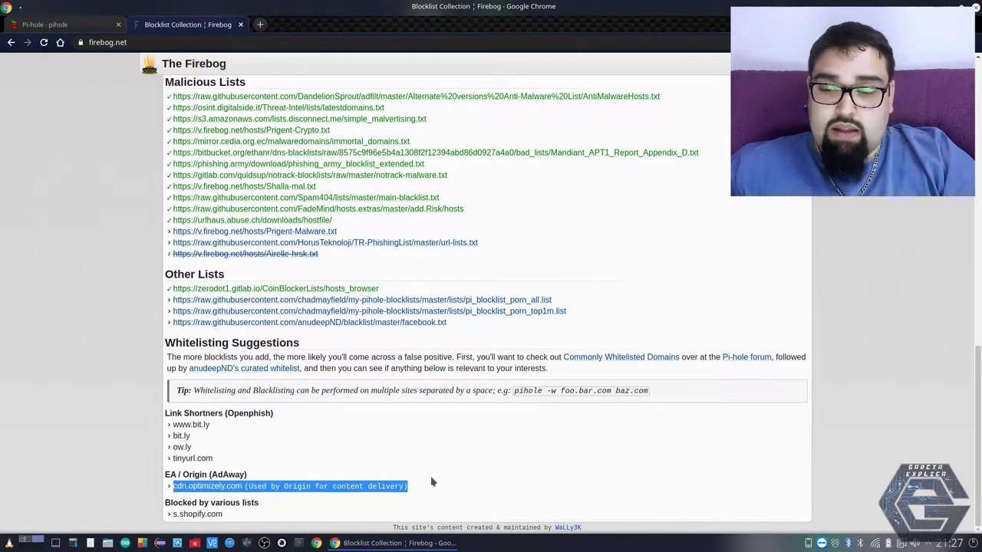
left_click(432, 481)
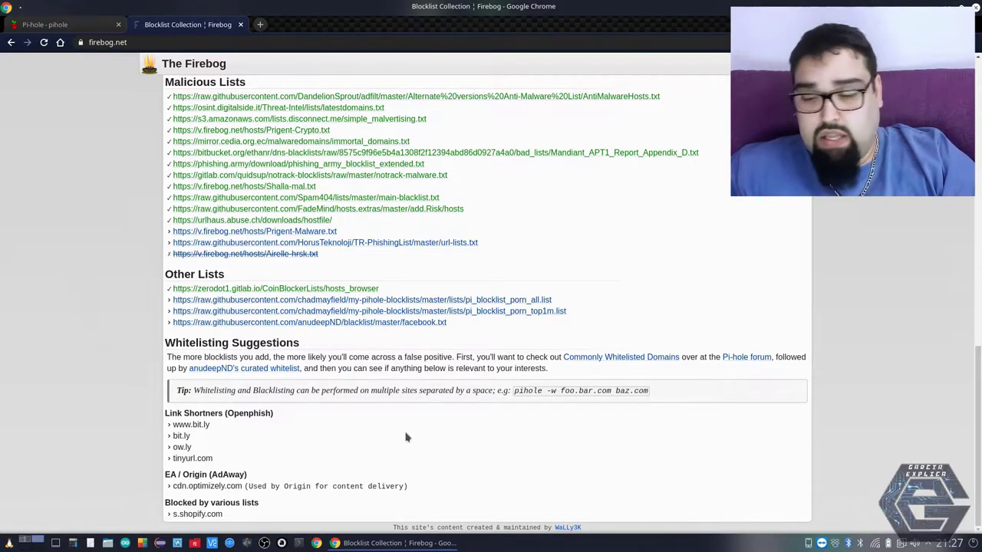
left_click_drag(230, 517, 187, 516)
left_click(300, 473)
scroll(300, 473, "up", 1)
scroll(300, 473, "up", 5)
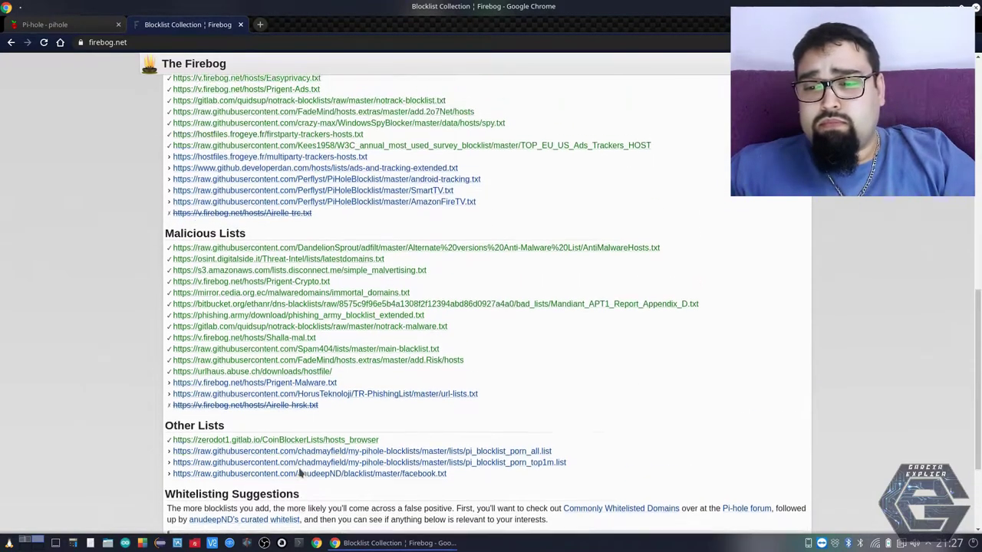
scroll(300, 473, "up", 2)
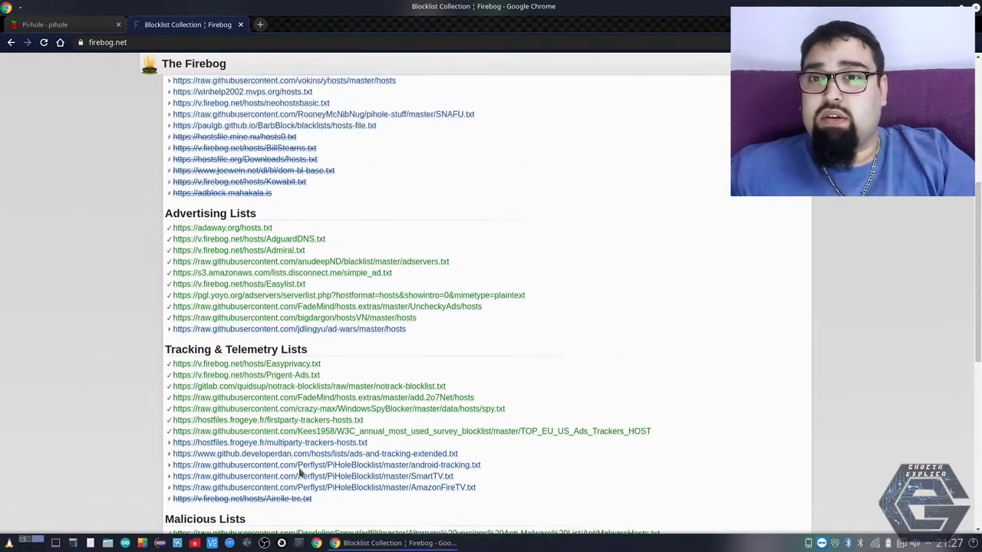
scroll(300, 473, "up", 2)
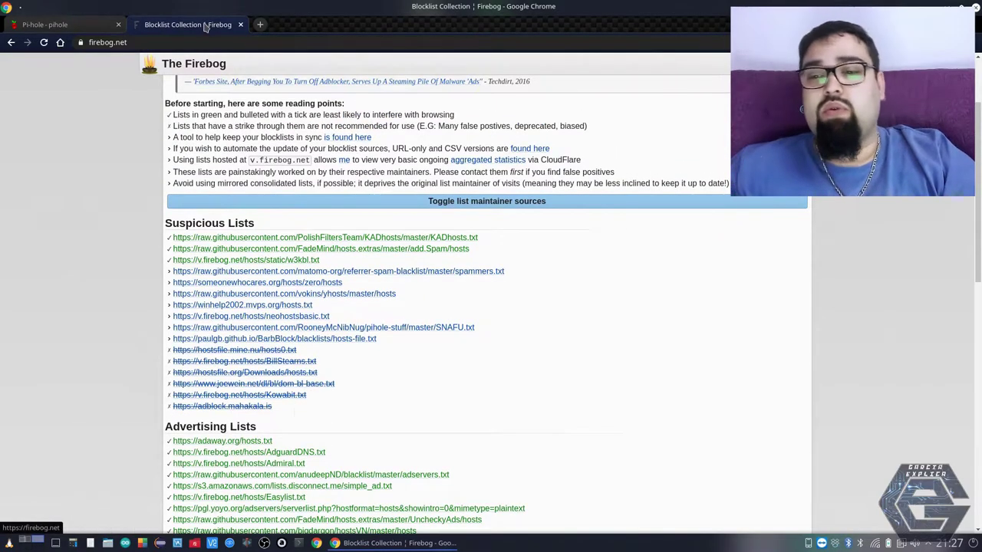
Return to Pi-hole's adlist page, follow its hint to the online gravity update and start updating the list of blocked domains.
key("ctrl+Tab")
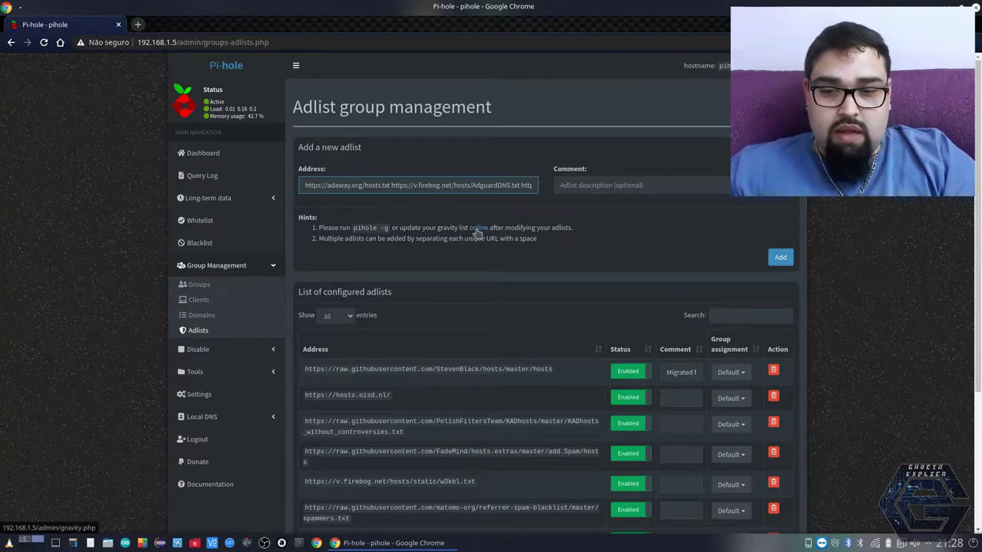
left_click_drag(352, 230, 387, 229)
left_click(420, 247)
left_click(477, 228)
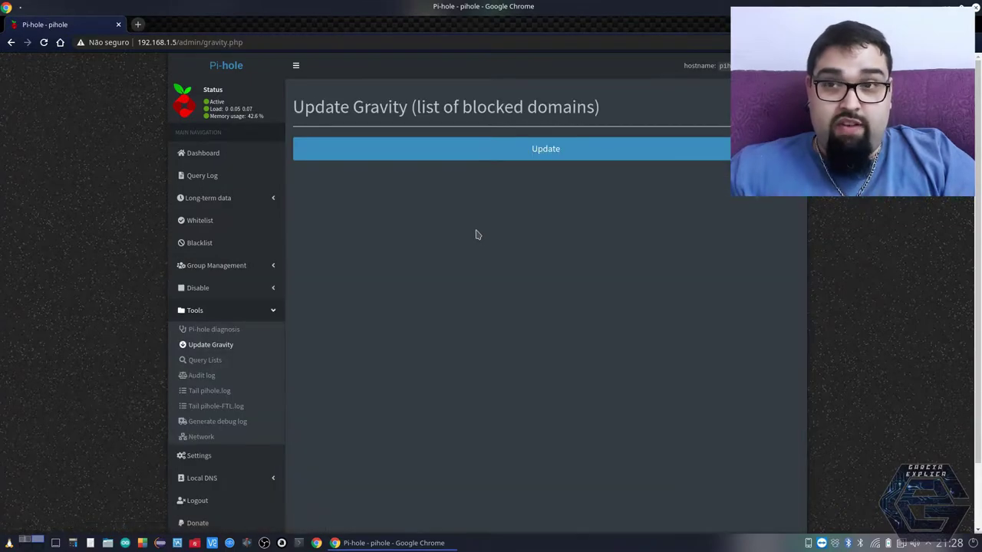
left_click(543, 153)
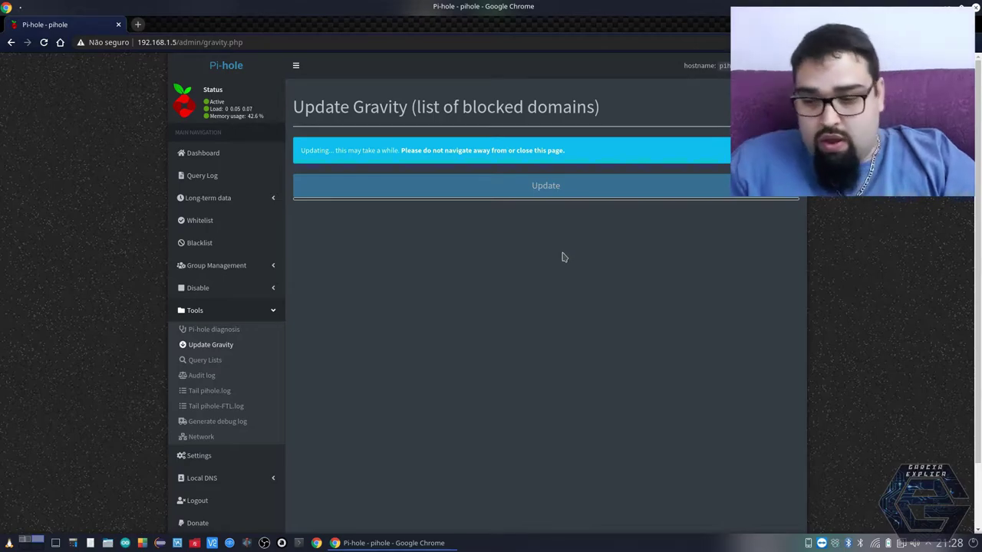
key("ctrl+alt+t")
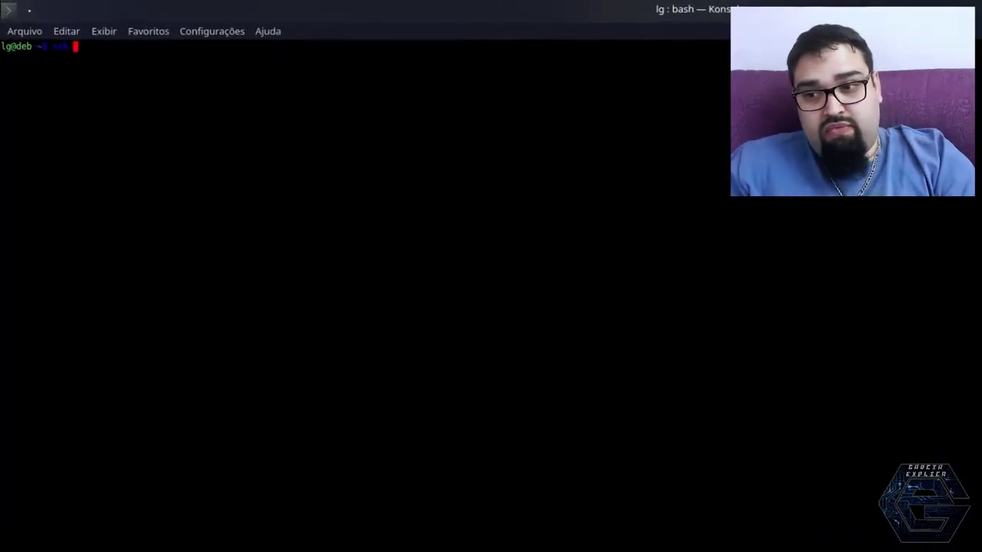
type("ssh pihole@pihole")
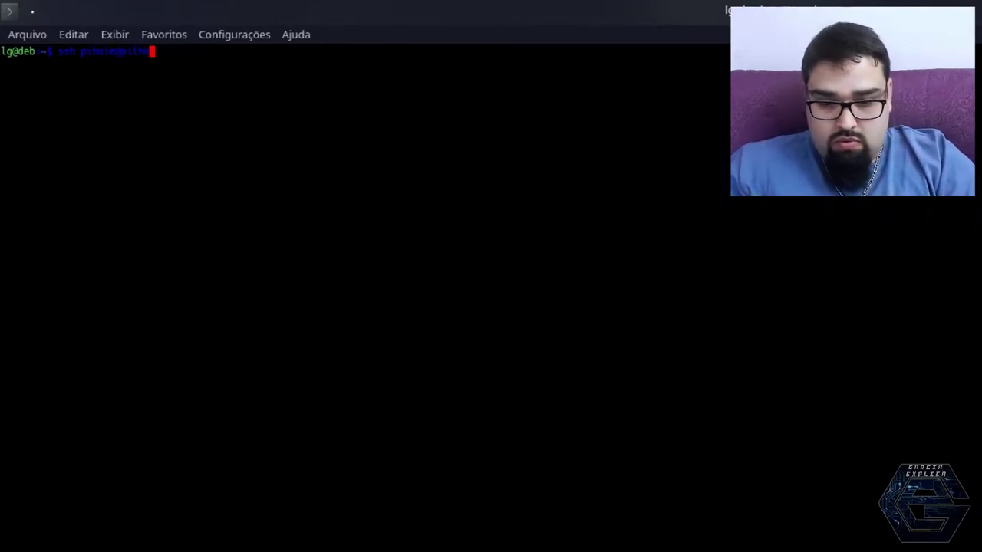
key("BackSpace")
key("BackSpace")
key("BackSpace")
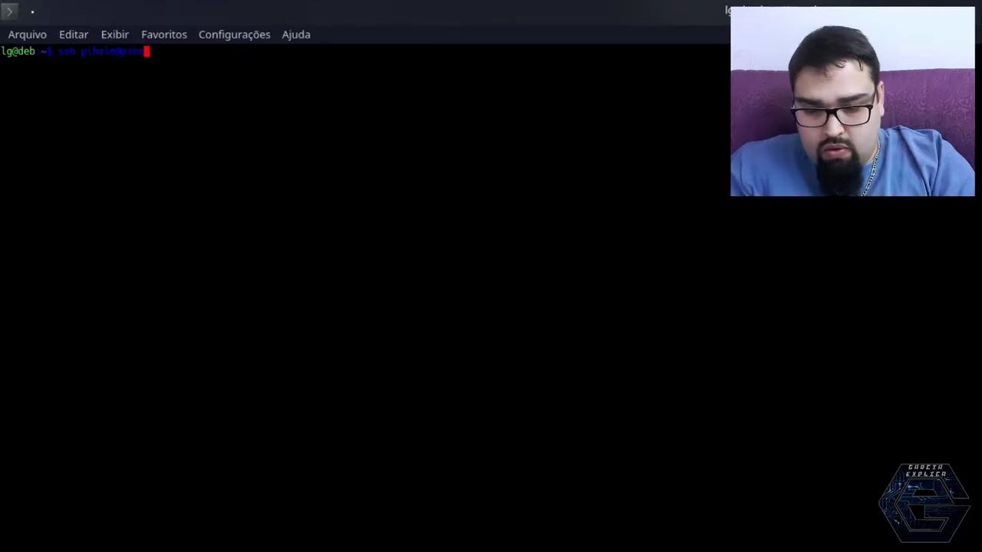
type("ole.local")
key("Return")
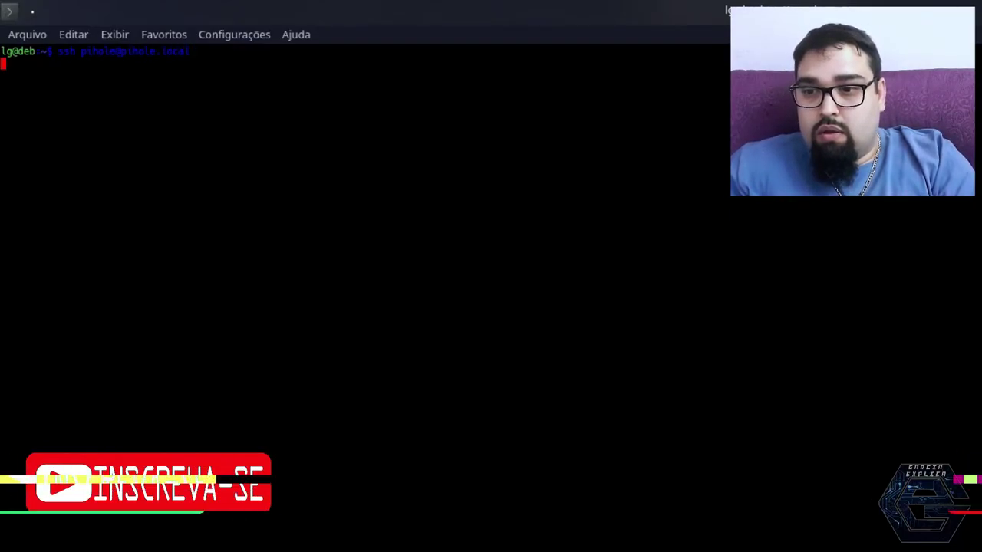
Accept the Pi-hole server's host key and enter the account password to log in.
type("yes")
key("Return")
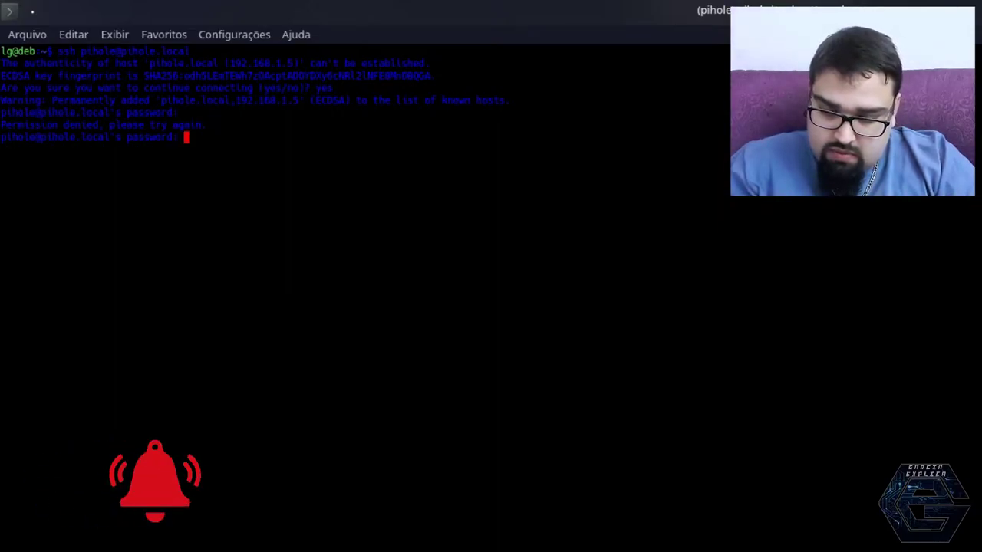
key("Return")
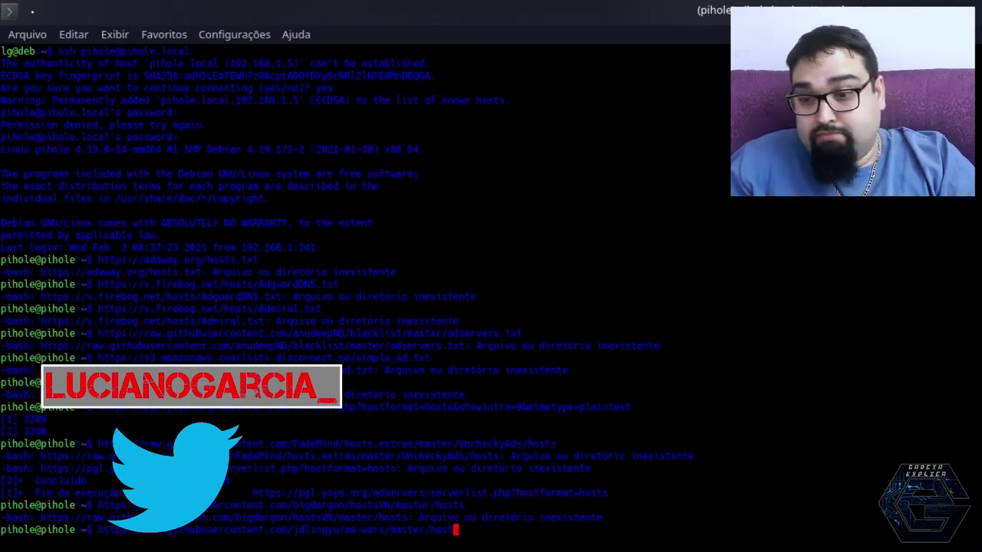
Clear the stray pasted address from the command line and run pihole -g, submitting the sudo password.
key("BackSpace")
key("BackSpace")
key("BackSpace")
key("BackSpace")
key("BackSpace")
key("BackSpace")
key("BackSpace")
key("BackSpace")
key("BackSpace")
key("BackSpace")
key("BackSpace")
key("BackSpace")
key("BackSpace")
key("BackSpace")
key("BackSpace")
key("BackSpace")
key("BackSpace")
key("BackSpace")
key("BackSpace")
key("BackSpace")
key("BackSpace")
key("BackSpace")
key("BackSpace")
key("BackSpace")
key("BackSpace")
key("BackSpace")
key("BackSpace")
key("BackSpace")
key("BackSpace")
key("BackSpace")
key("BackSpace")
key("BackSpace")
key("BackSpace")
key("BackSpace")
key("BackSpace")
key("BackSpace")
key("BackSpace")
type("pihole")
key("BackSpace")
key("BackSpace")
key("BackSpace")
type("ole")
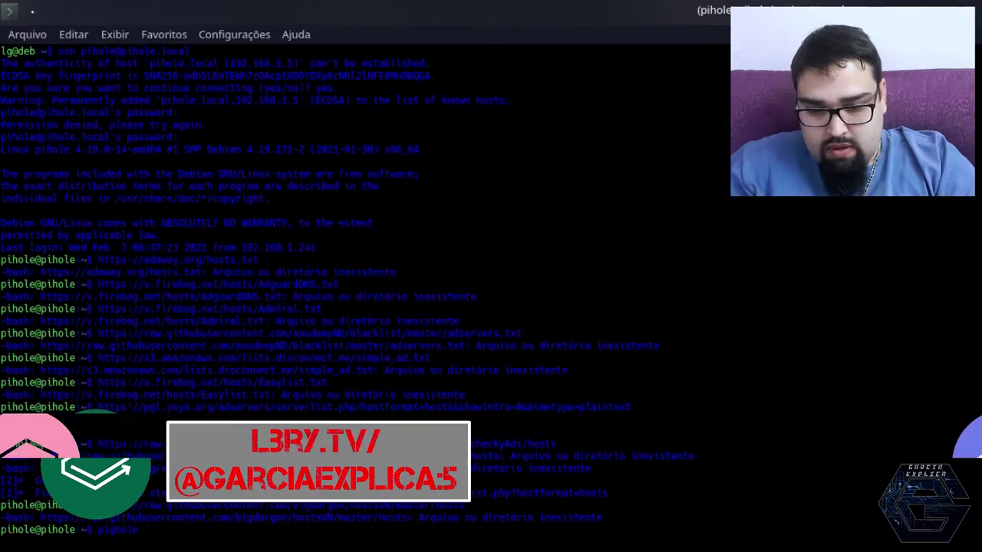
key("BackSpace")
key("BackSpace")
key("BackSpace")
key("BackSpace")
type("hole ")
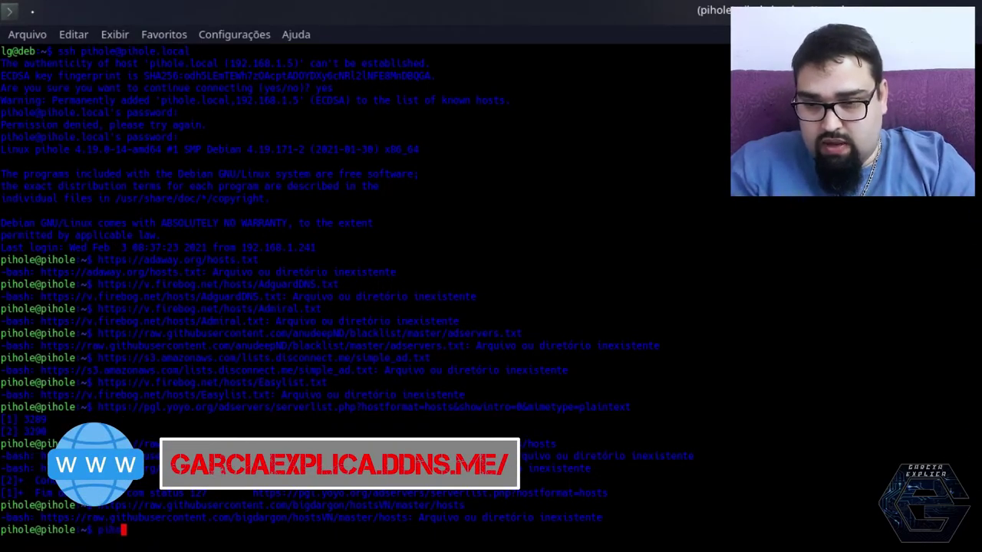
type("-g")
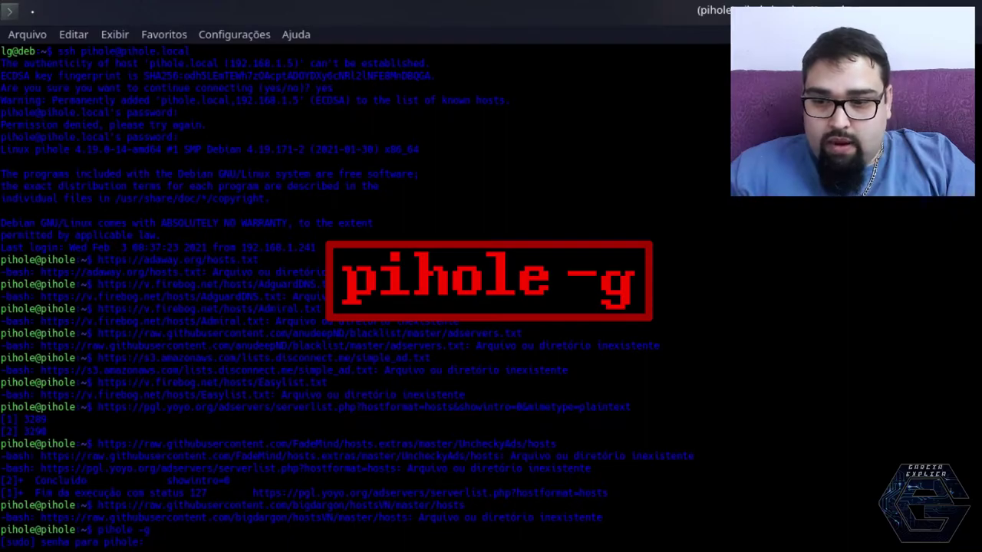
key("Return")
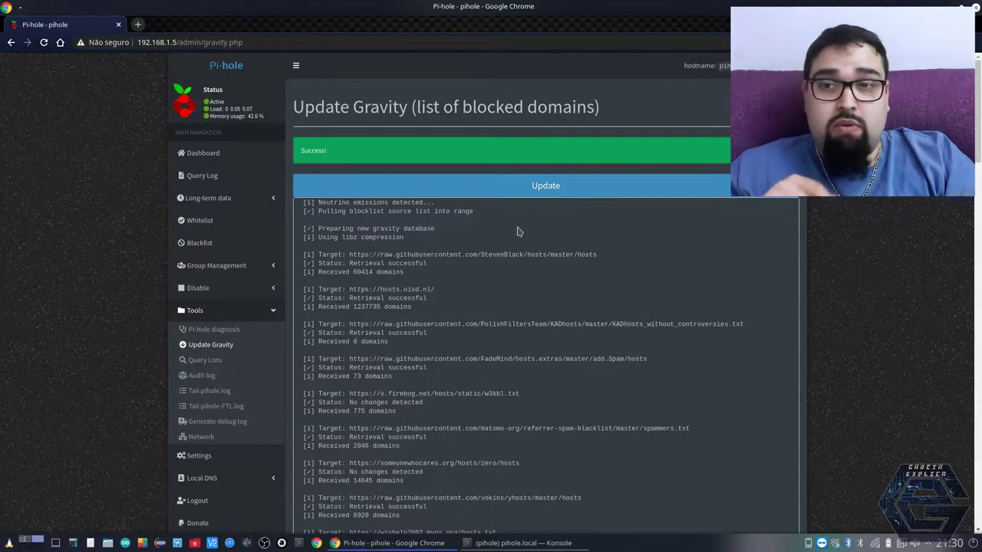
Exit the terminal session, return to the gravity update page in the browser and open the Pi-hole dashboard.
left_click(522, 542)
type("exit")
key("Return")
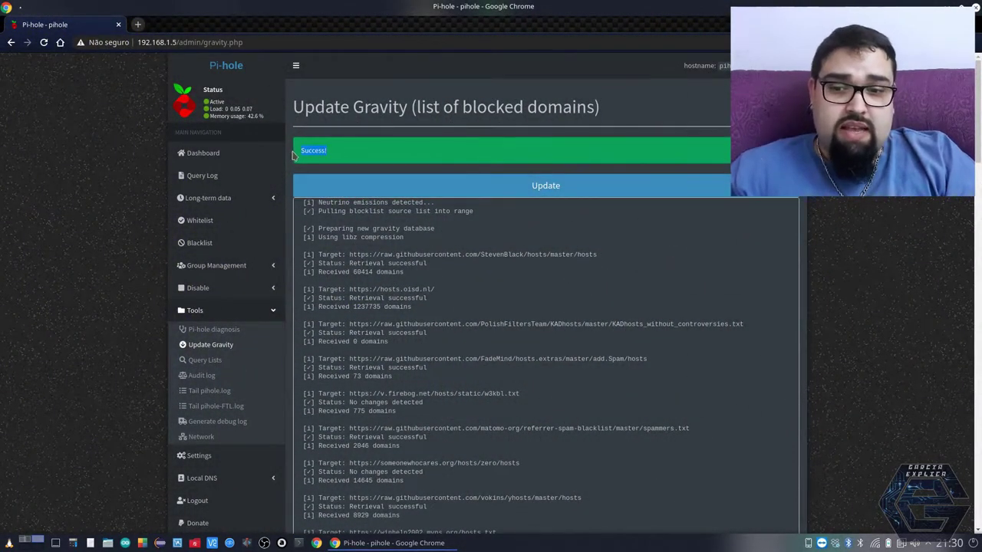
left_click(399, 184)
left_click(211, 155)
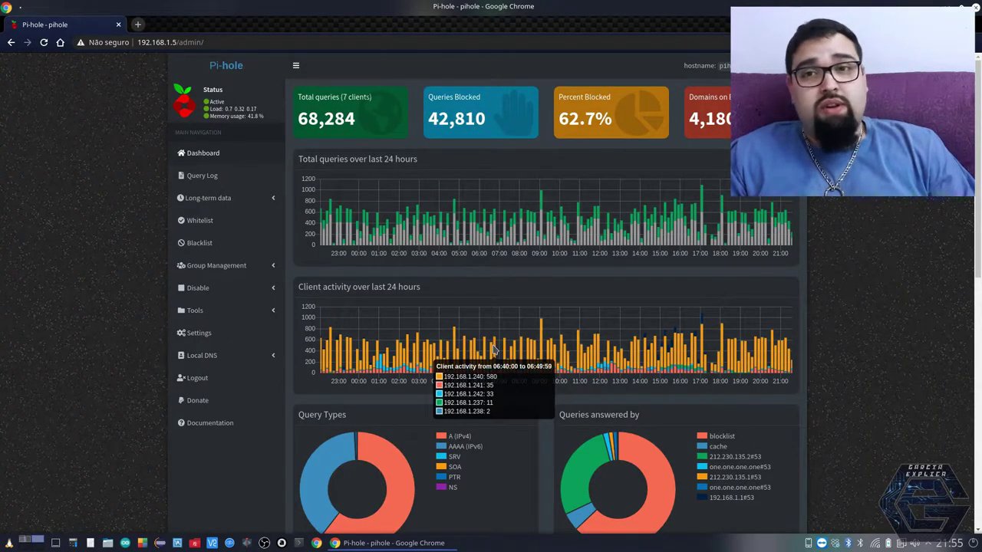
Review the blacklisted entries on the blacklist management page and open whitelist management.
left_click(223, 252)
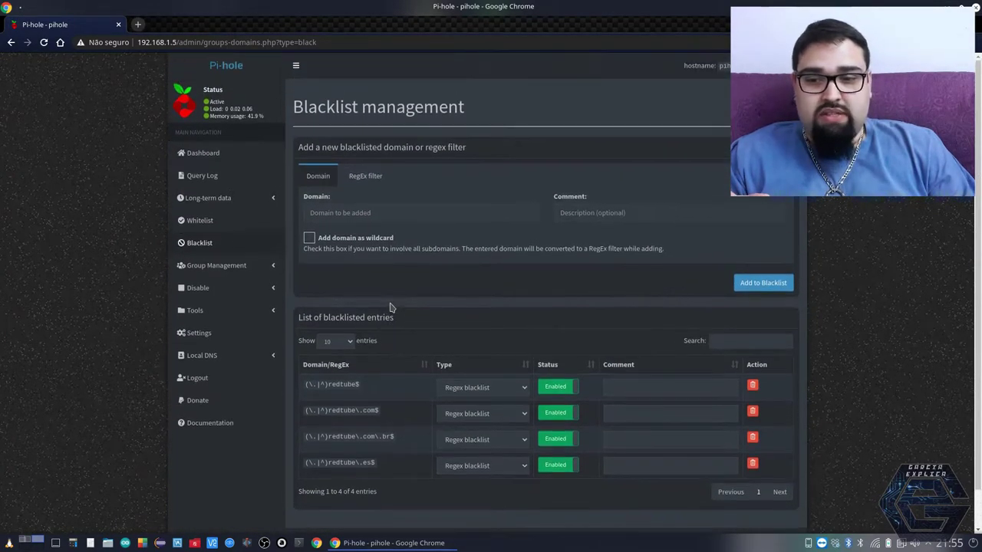
scroll(390, 306, "down", 1)
scroll(391, 294, "up", 1)
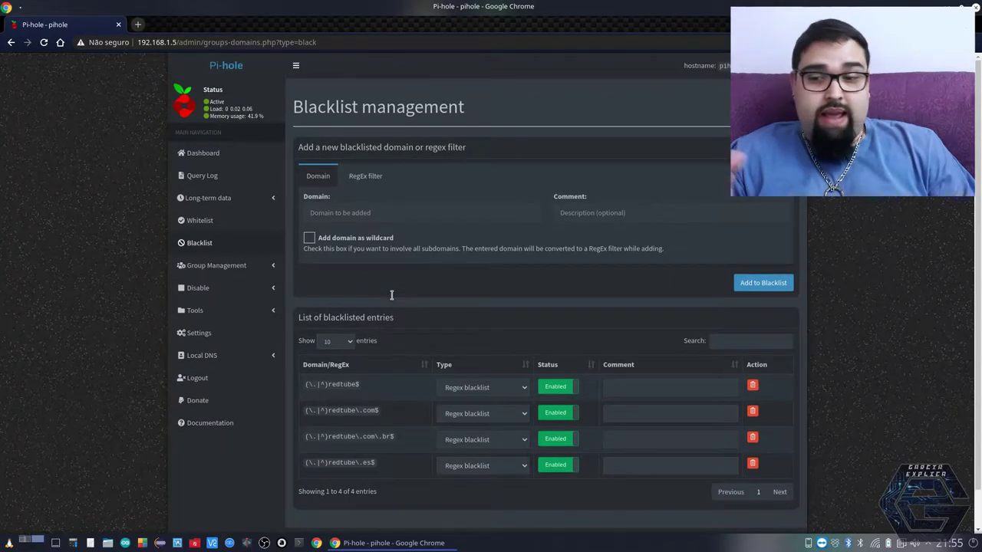
left_click(220, 222)
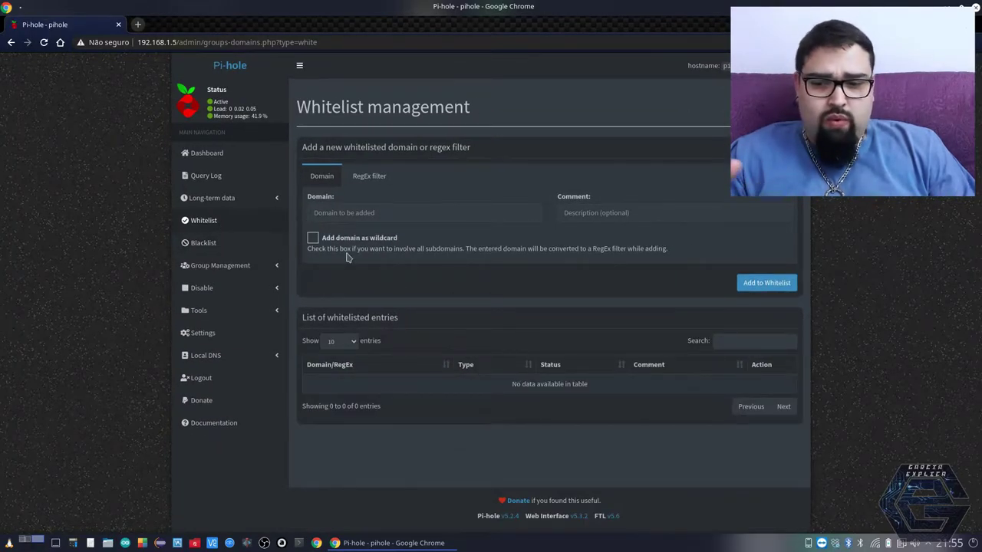
Open blacklist management and add the domain xvideos to the blacklist as a wildcard.
left_click(225, 247)
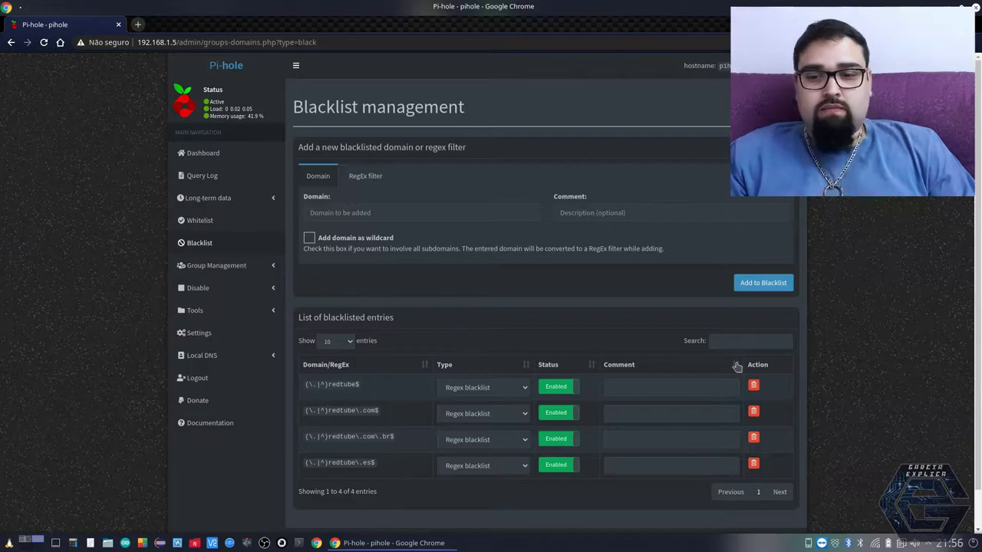
left_click(369, 214)
type("xvideos")
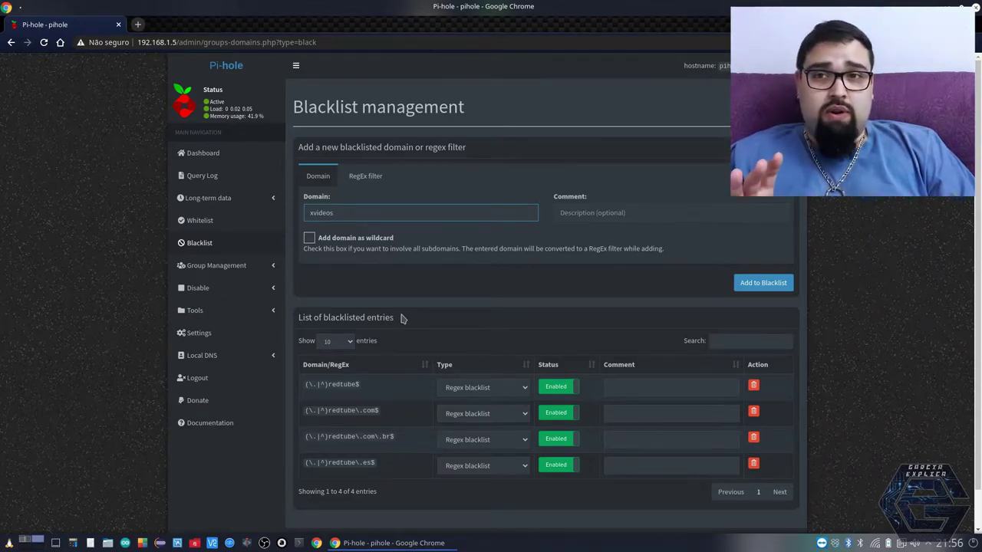
scroll(406, 321, "down", 1)
scroll(427, 327, "up", 1)
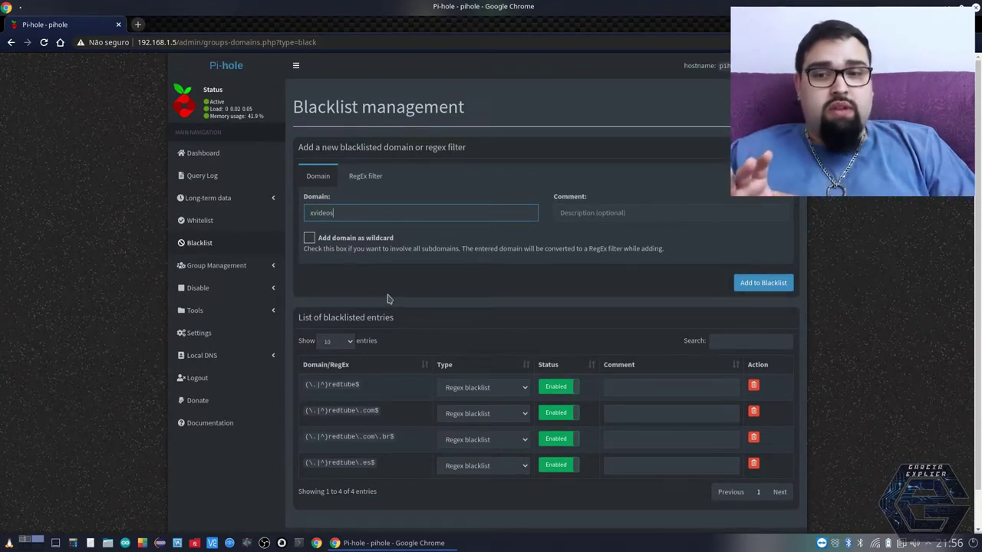
left_click(309, 240)
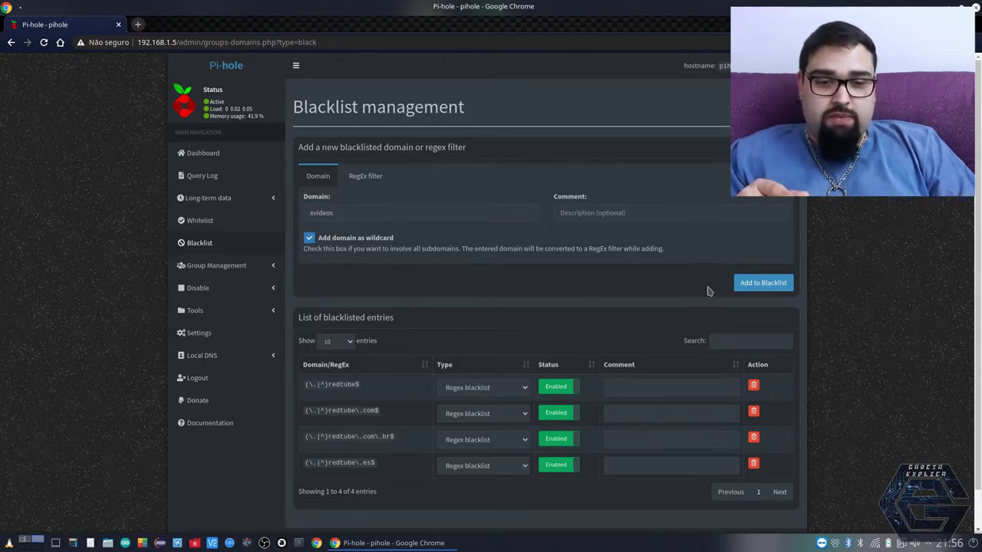
left_click(770, 283)
scroll(533, 310, "down", 3)
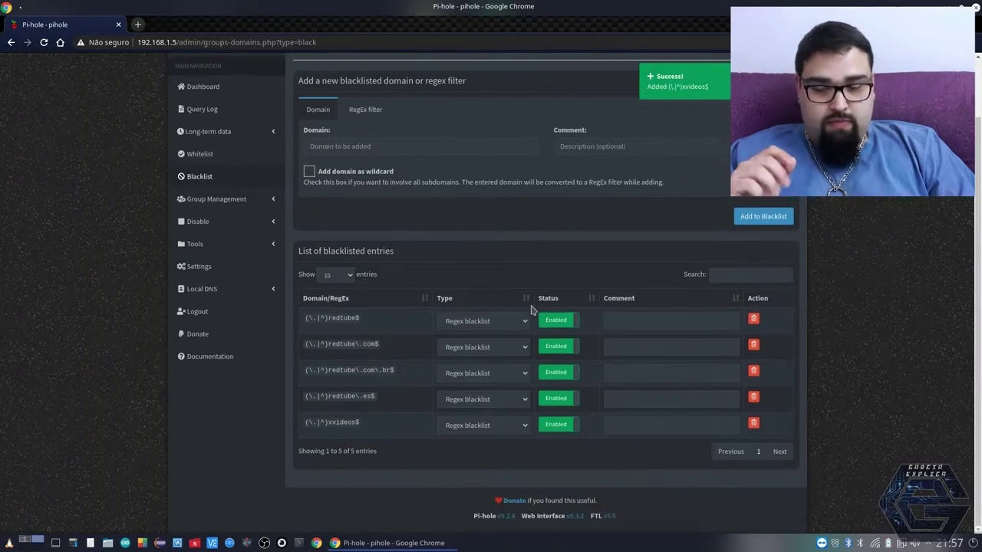
scroll(533, 310, "up", 2)
Test the block in a new browser tab by loading an xvideos.com page, then the bare xvideos.com address.
key("ctrl+t")
type("xvid")
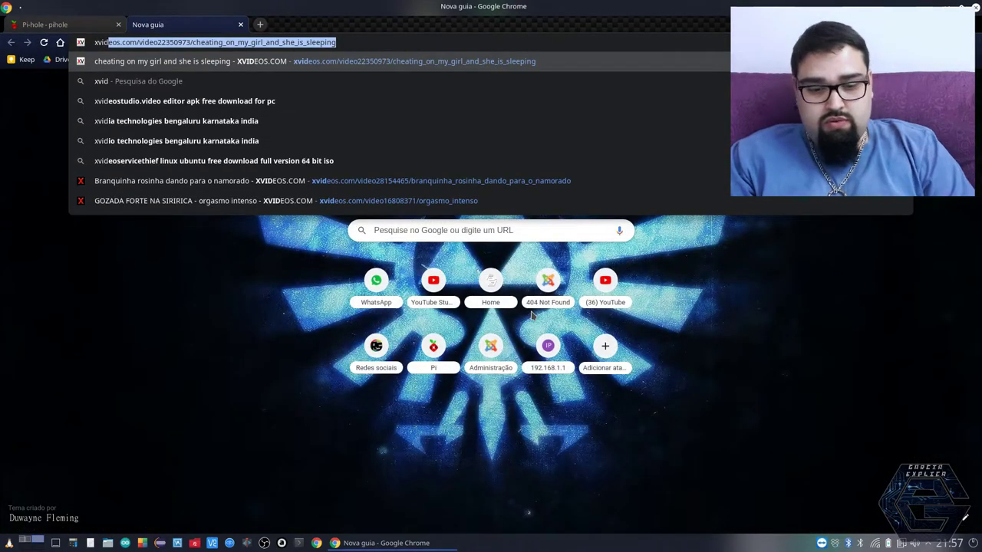
key("Return")
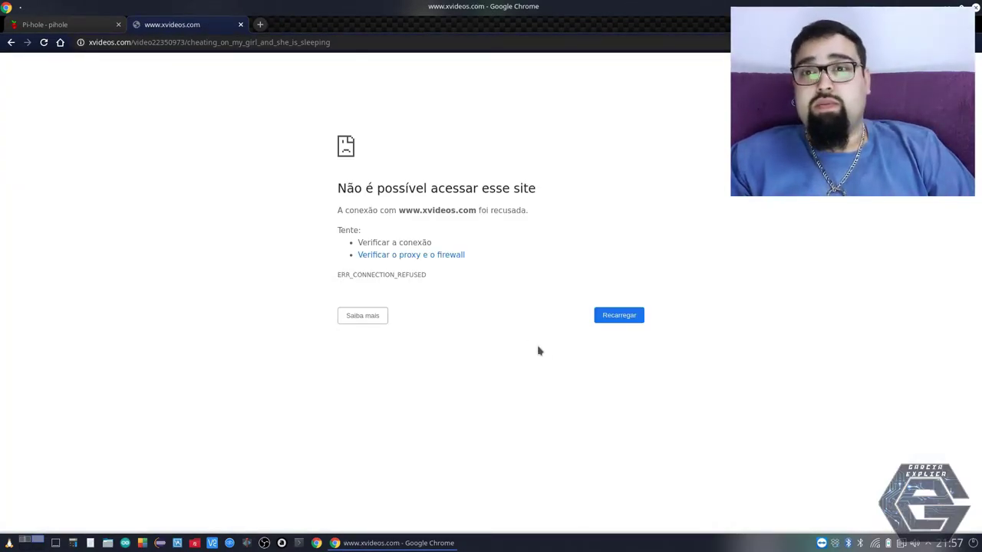
left_click(154, 43)
double_click(154, 42)
left_click(182, 43)
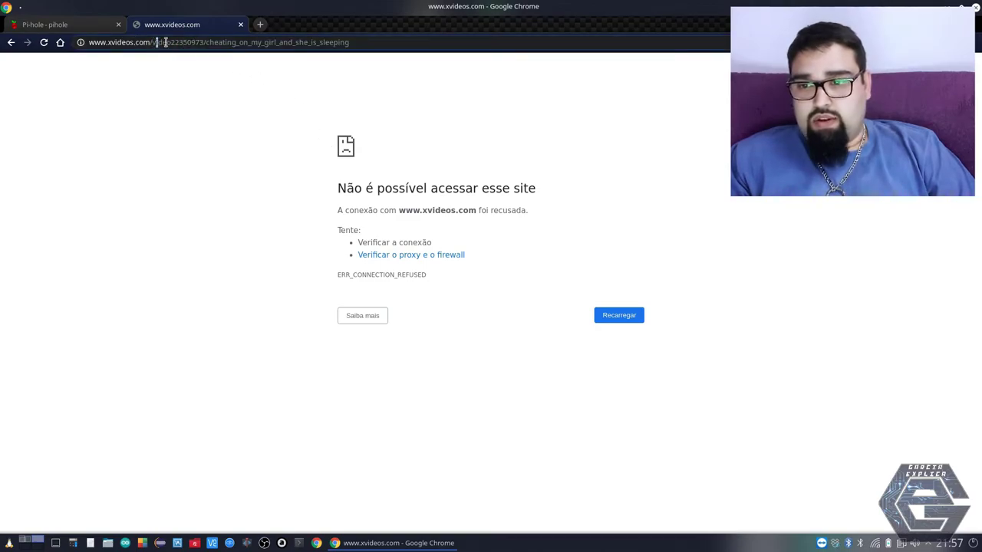
left_click_drag(157, 42, 444, 42)
key("BackSpace")
key("Return")
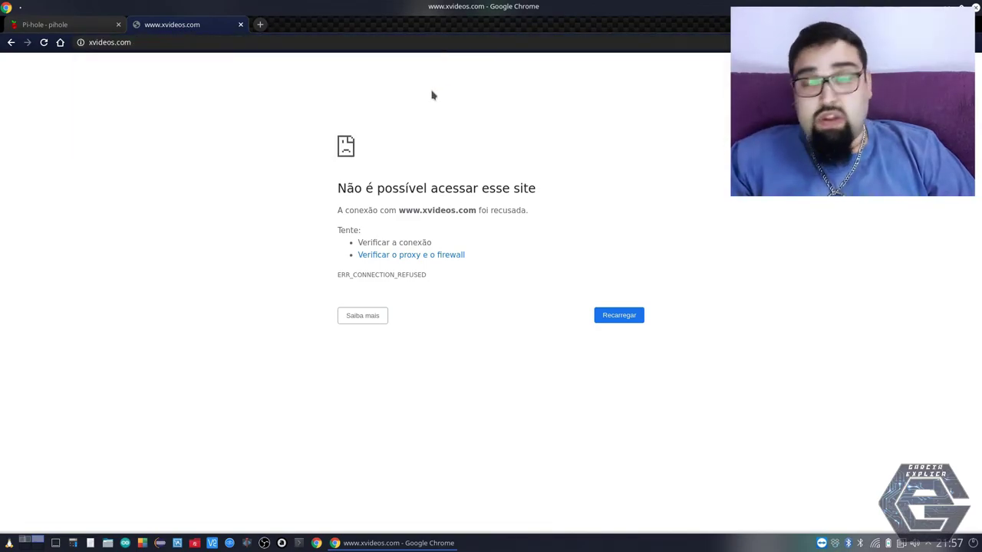
Search the web for xporn and test the xvideos.com, xnxx.com and es.pornhub.com results, returning to the results page.
key("ctrl+l")
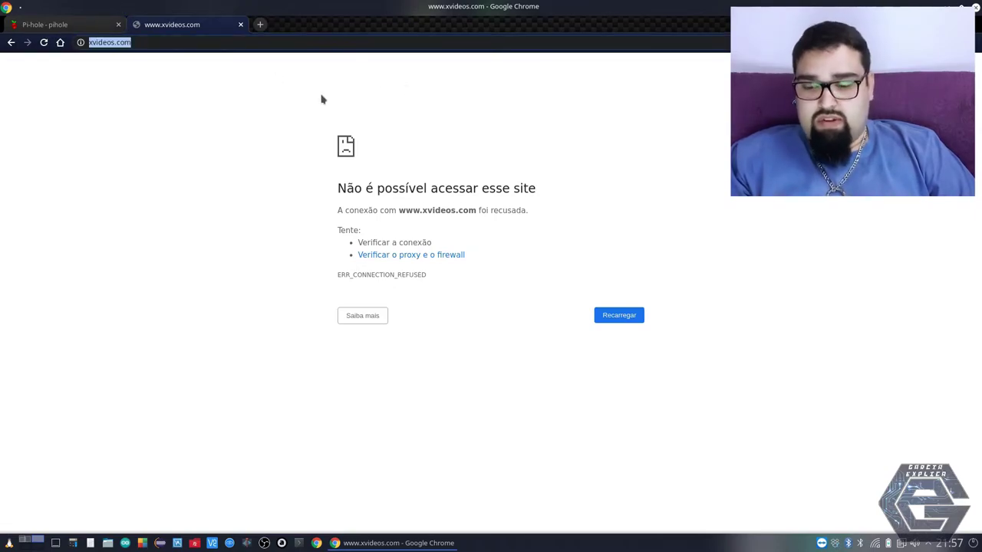
type("xporn")
key("Return")
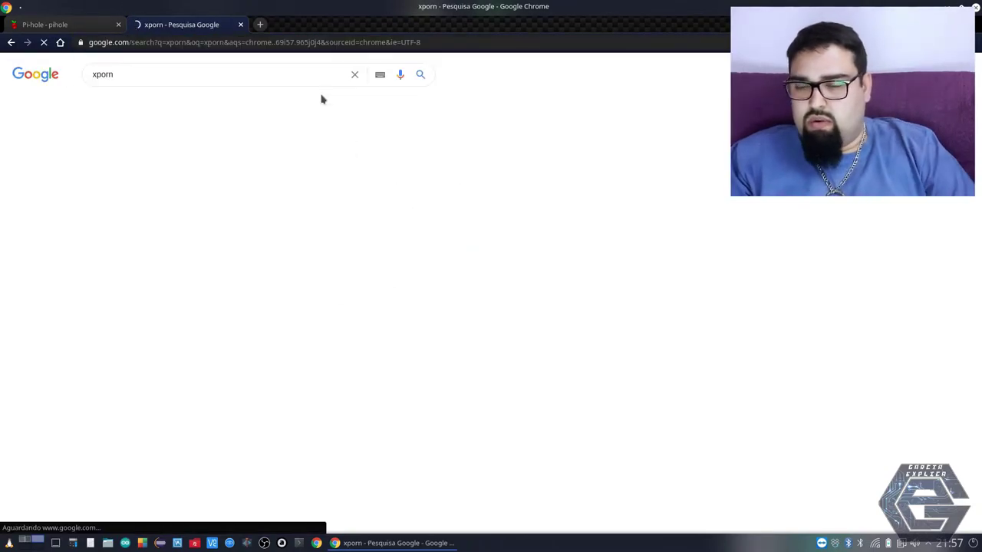
left_click(211, 161)
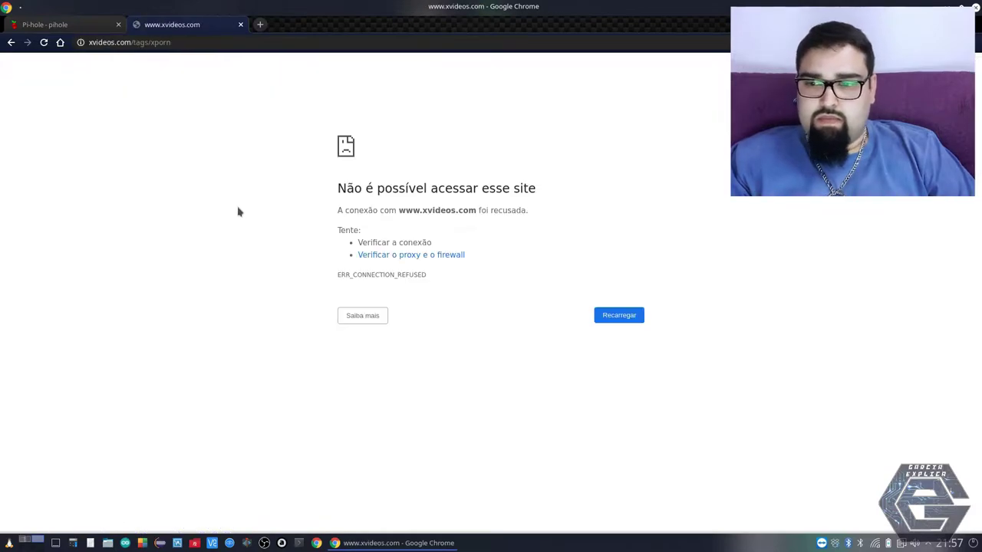
key("alt+Left")
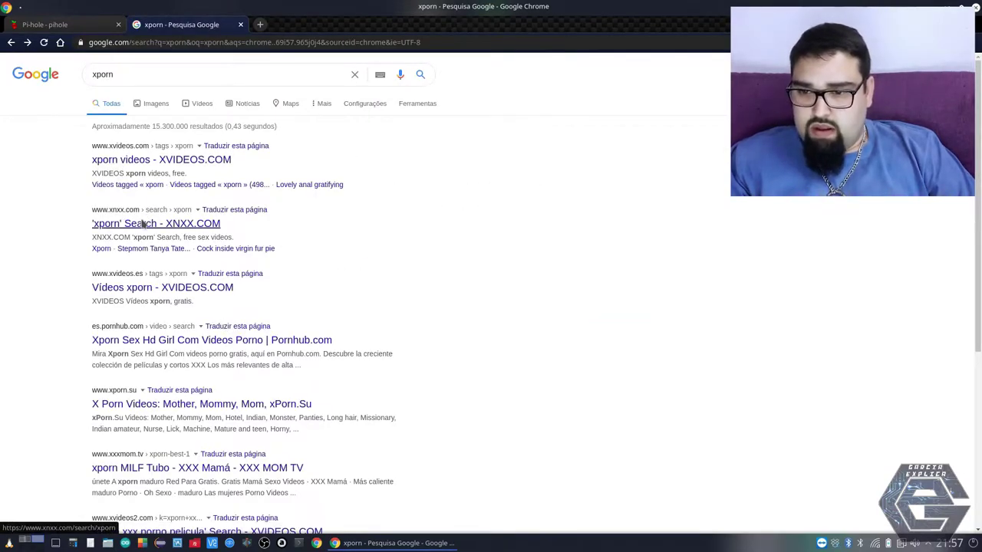
left_click(143, 222)
key("alt+Left")
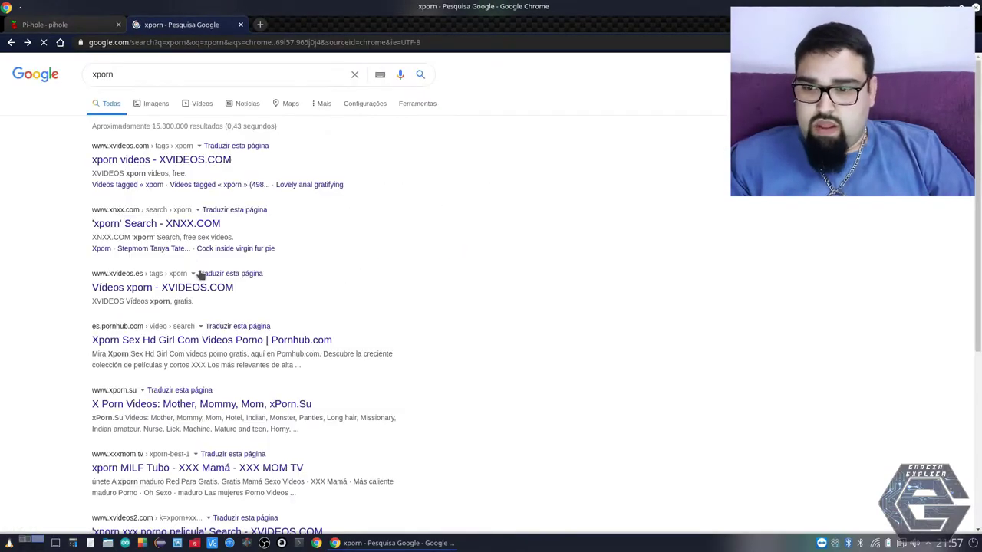
left_click(206, 342)
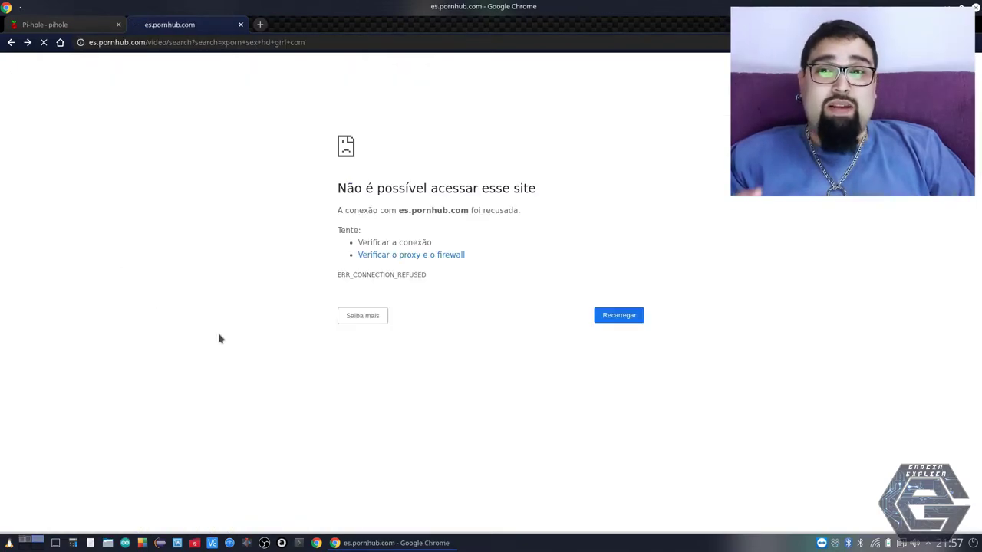
key("alt+Left")
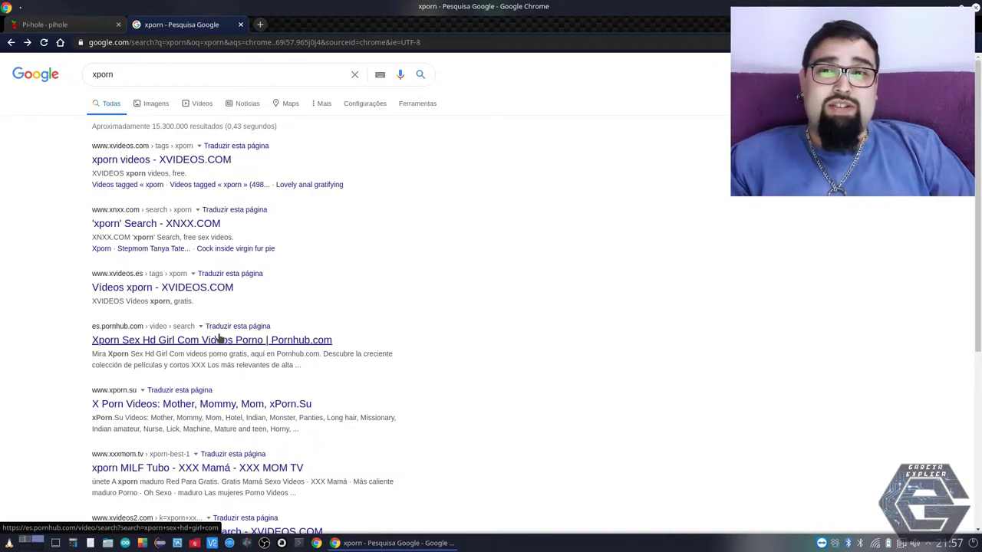
Test the xvideos2.com search result, return to the results list and close the test tab.
scroll(222, 338, "down", 2)
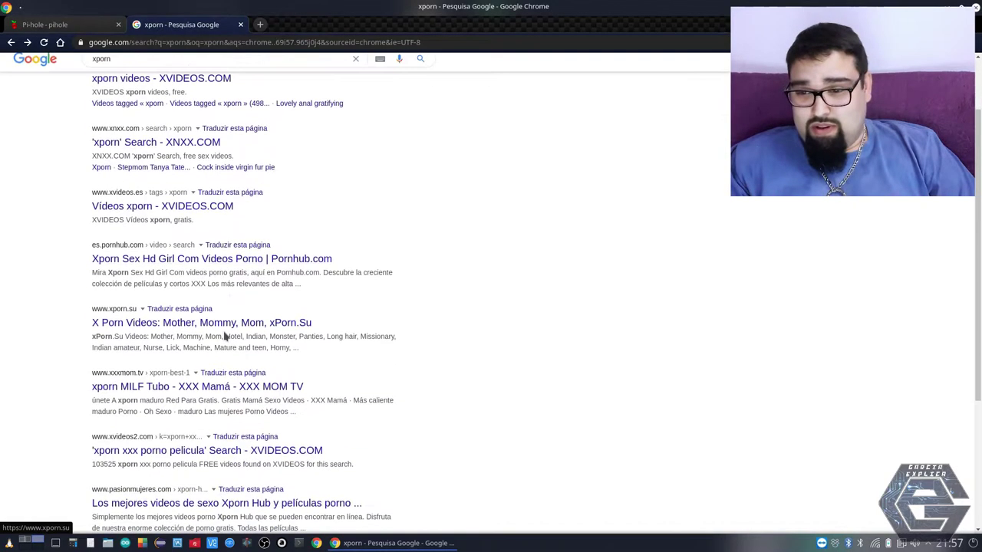
scroll(225, 337, "down", 2)
left_click(195, 371)
key("alt+Left")
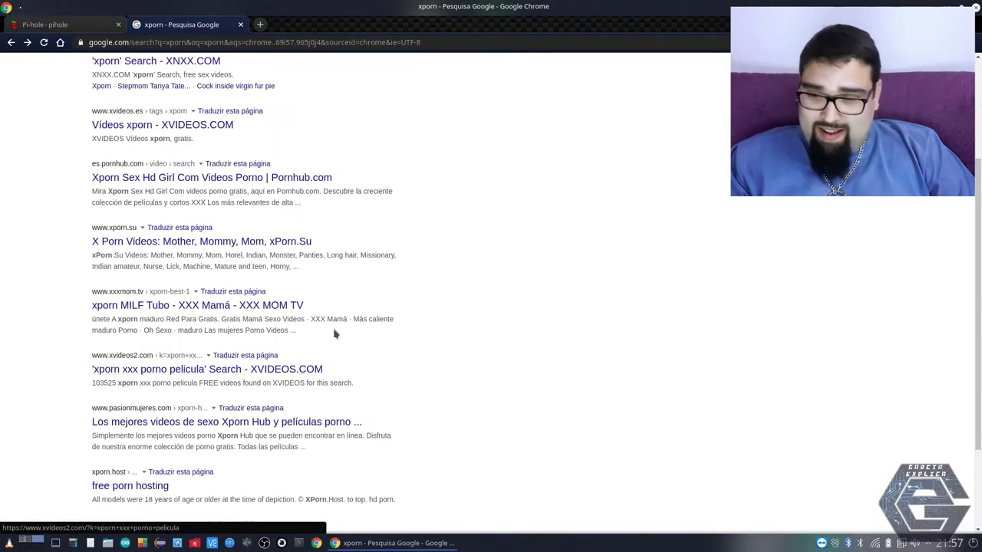
scroll(330, 314, "up", 2)
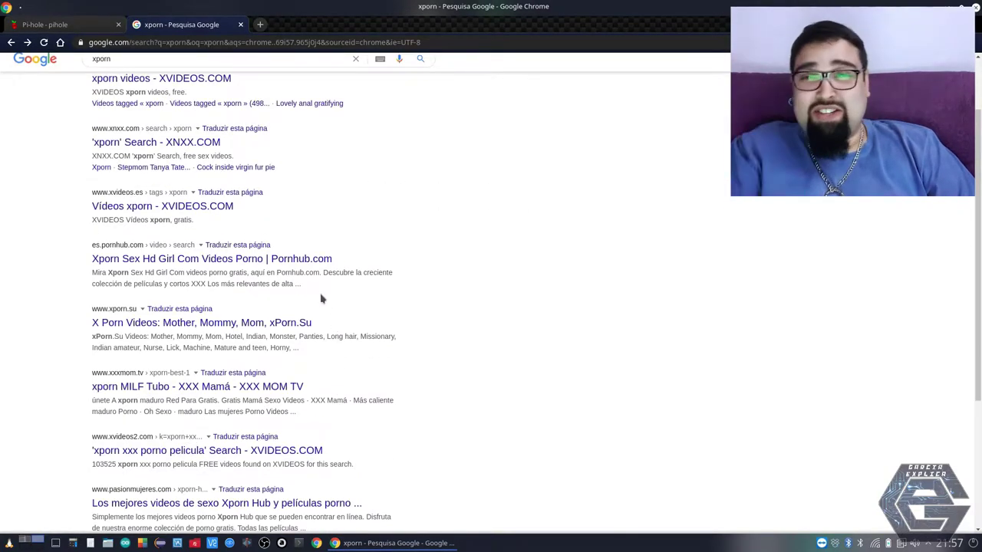
middle_click(182, 27)
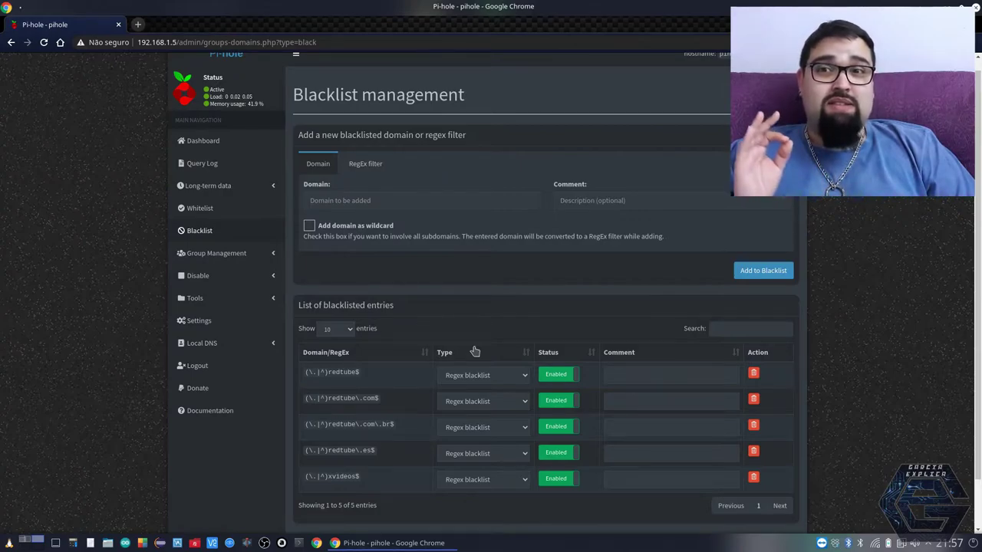
Check the existing redtube entries as a pattern and add xvideos.com to the blacklist as a wildcard.
scroll(375, 414, "down", 1)
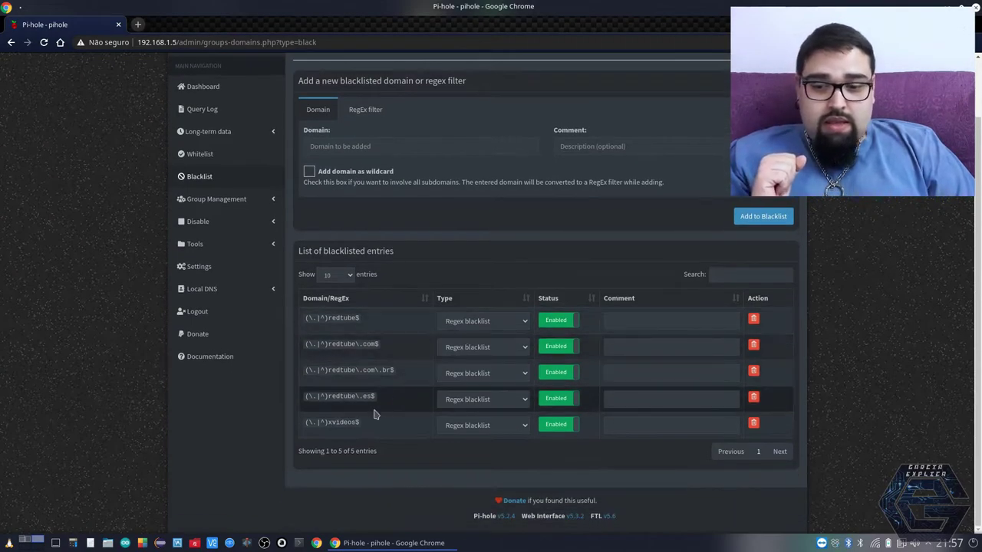
left_click_drag(334, 399, 367, 396)
left_click_drag(330, 370, 382, 370)
left_click_drag(331, 344, 374, 344)
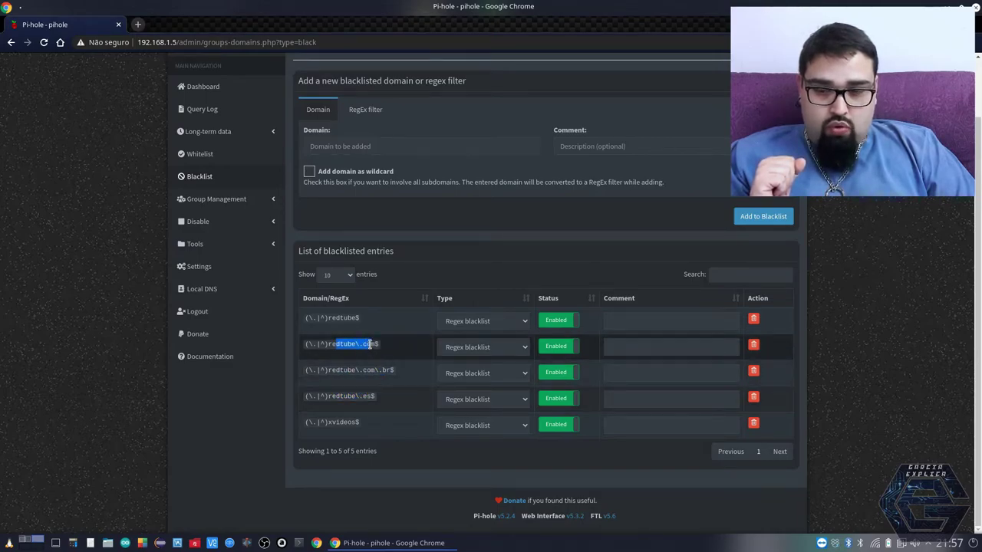
left_click(347, 146)
type("xvideos.com")
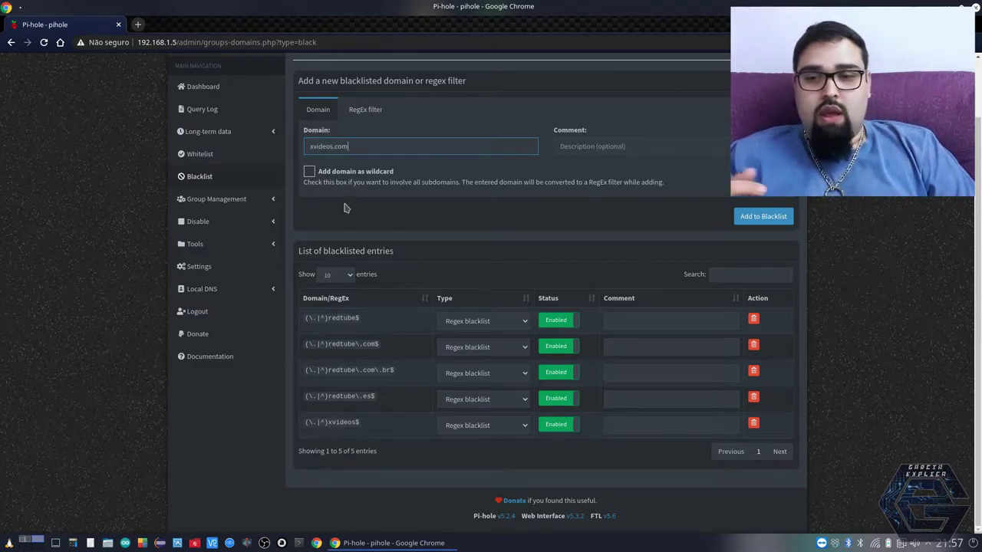
left_click(309, 171)
left_click(740, 221)
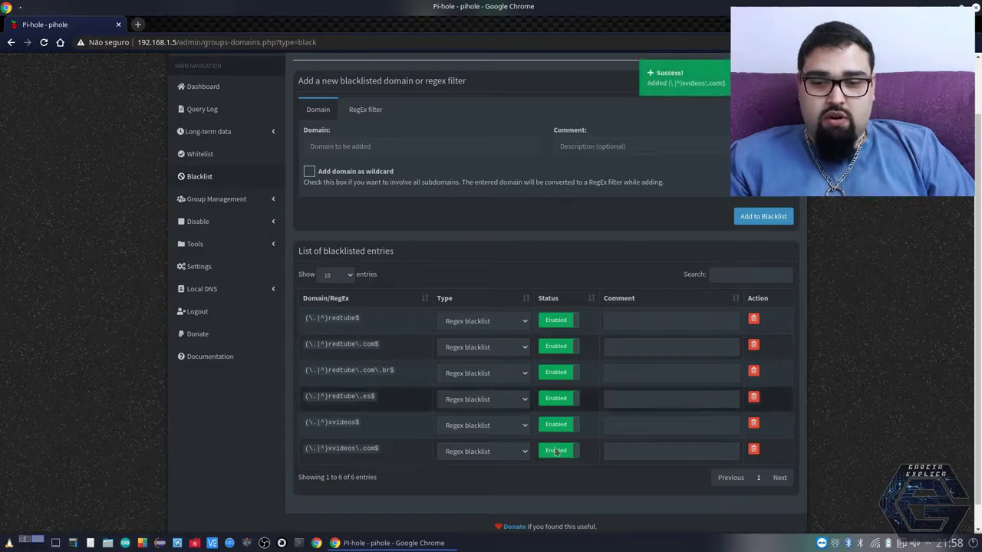
Add xvideos.com.br to the blacklist as a wildcard domain.
left_click_drag(309, 450, 388, 451)
left_click(388, 453)
left_click(347, 146)
type("xvideos.com.br")
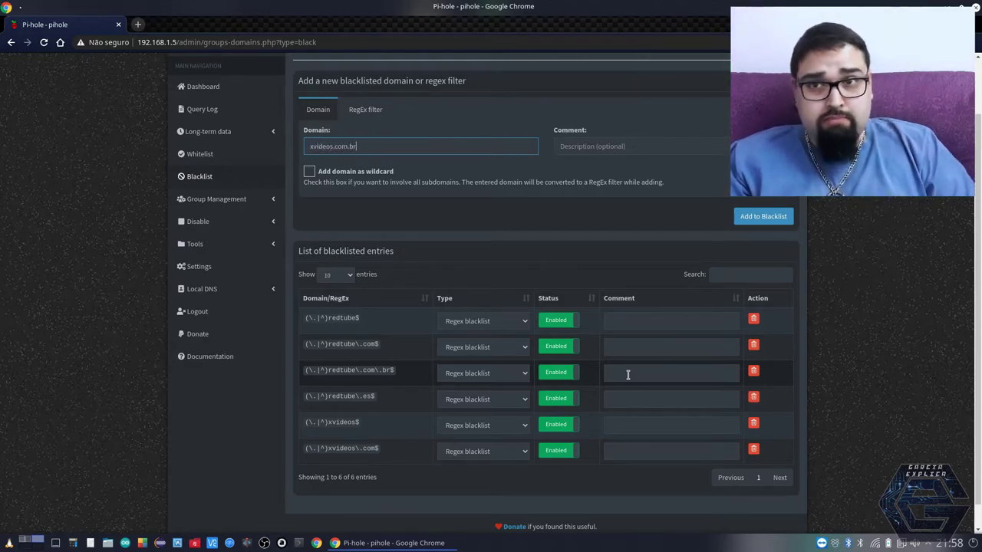
left_click(307, 171)
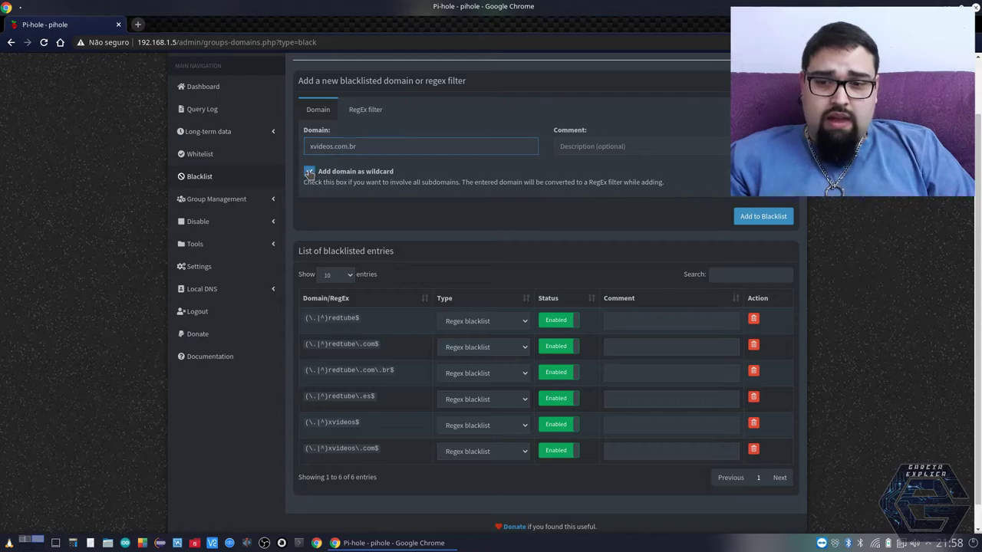
left_click(748, 216)
Add xvideos.es to the blacklist without the wildcard option and delete that exact entry.
left_click(389, 149)
type("xv")
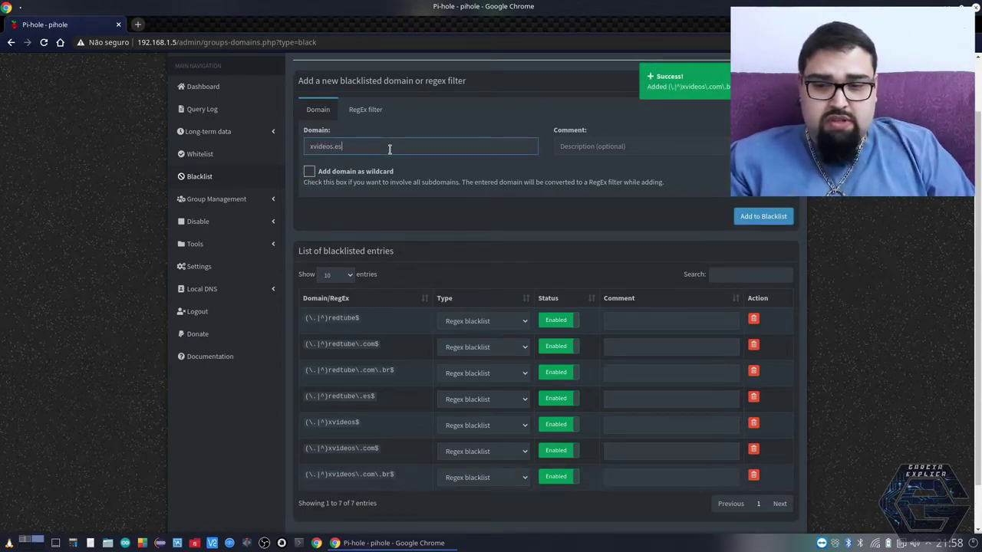
left_click(762, 216)
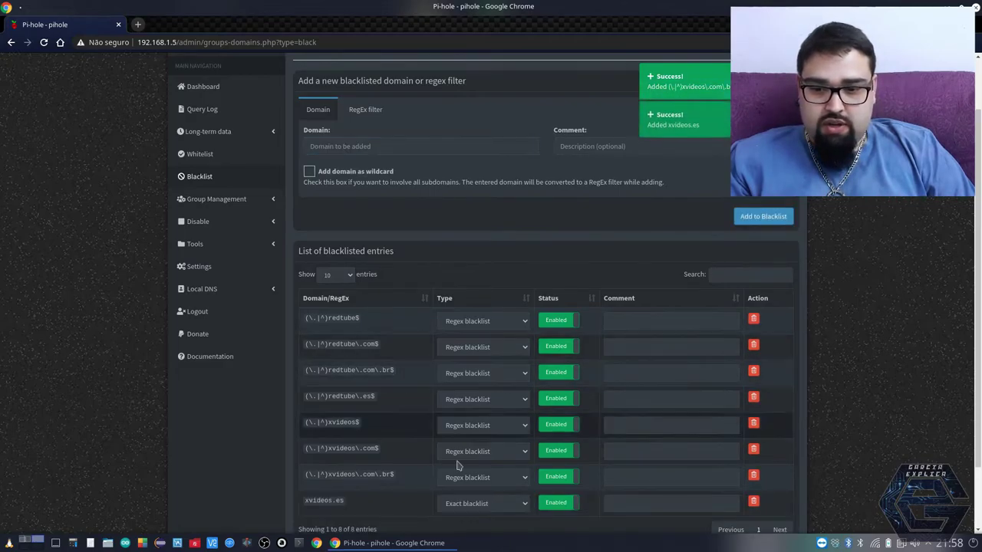
scroll(371, 499, "down", 2)
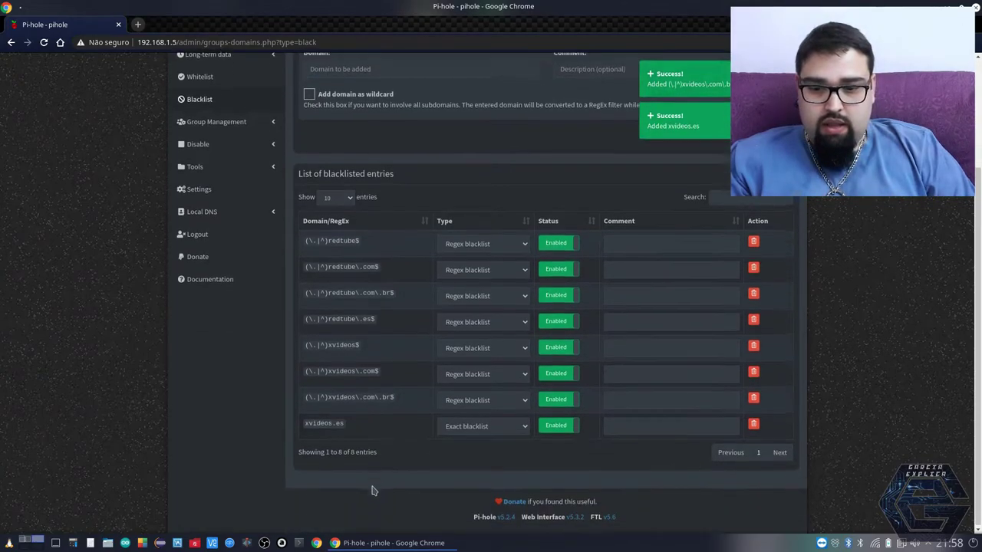
left_click(753, 423)
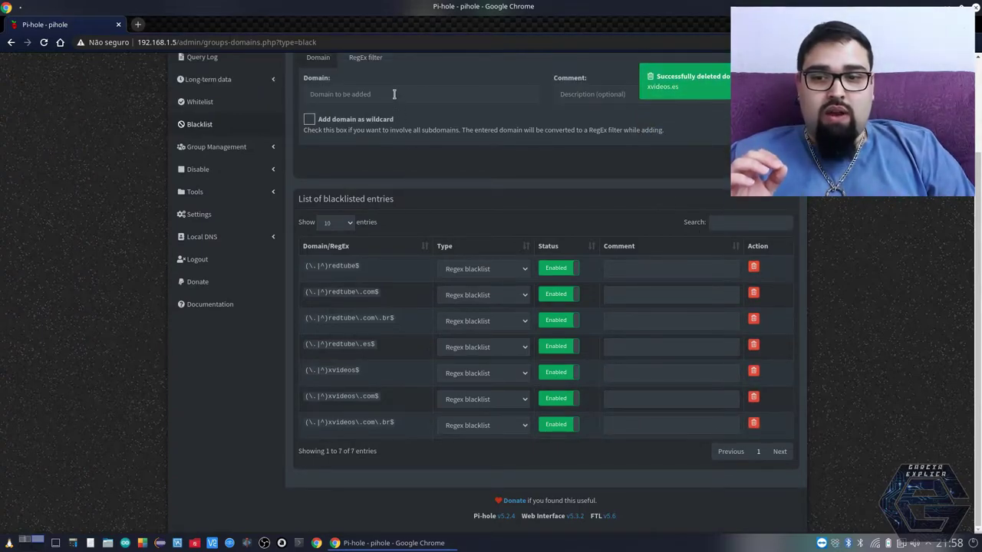
Add xvideos.es to the blacklist with the wildcard option enabled.
type("xvid")
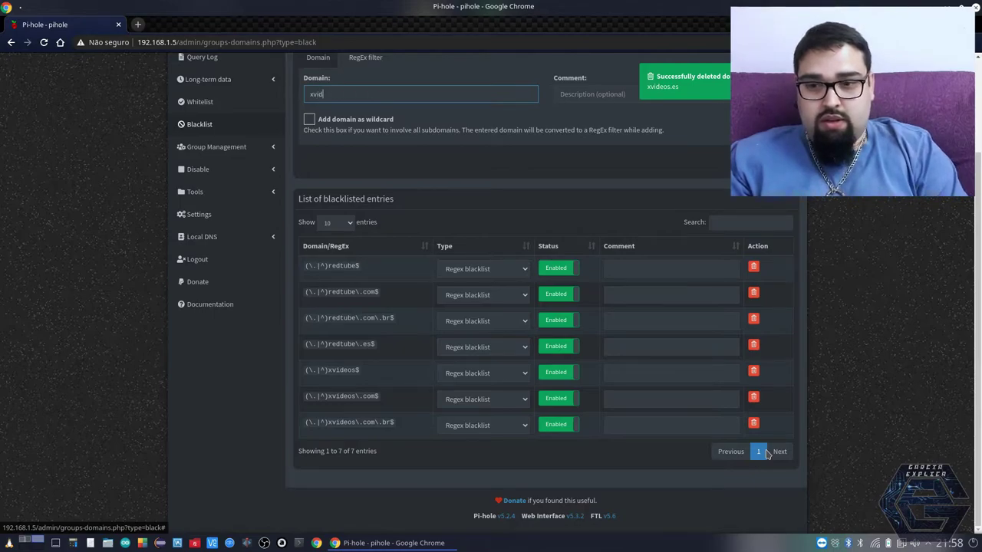
type("eos.es")
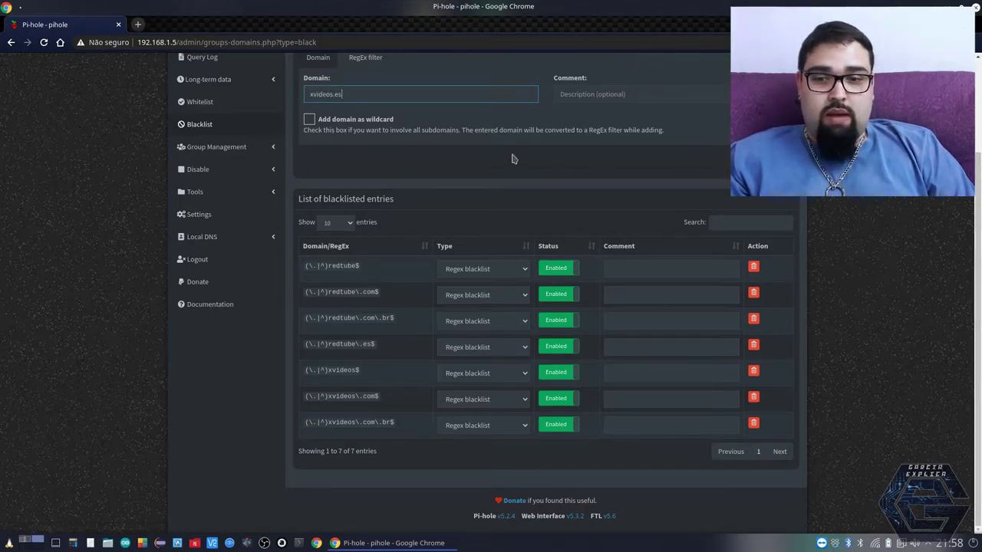
left_click(310, 121)
left_click(763, 163)
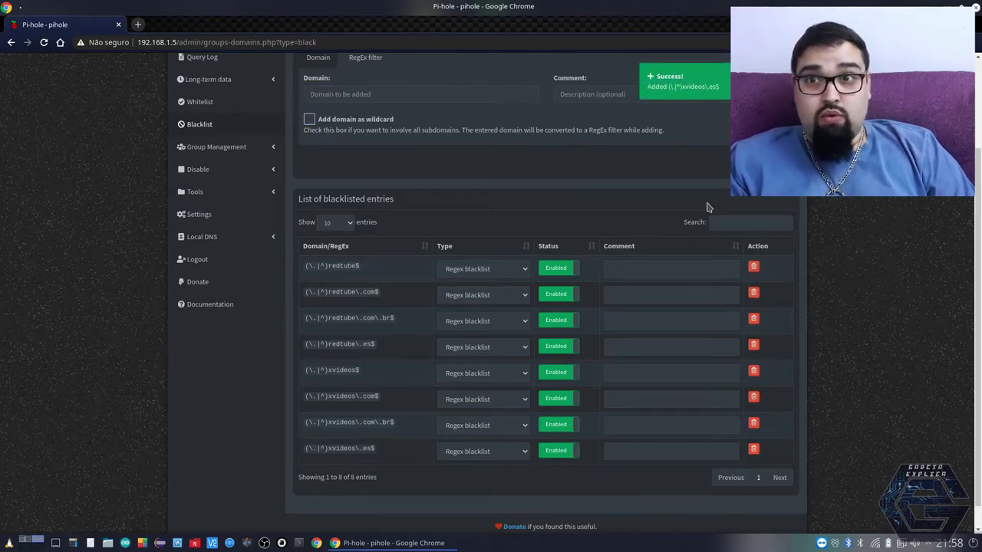
scroll(437, 352, "up", 1)
scroll(434, 352, "down", 1)
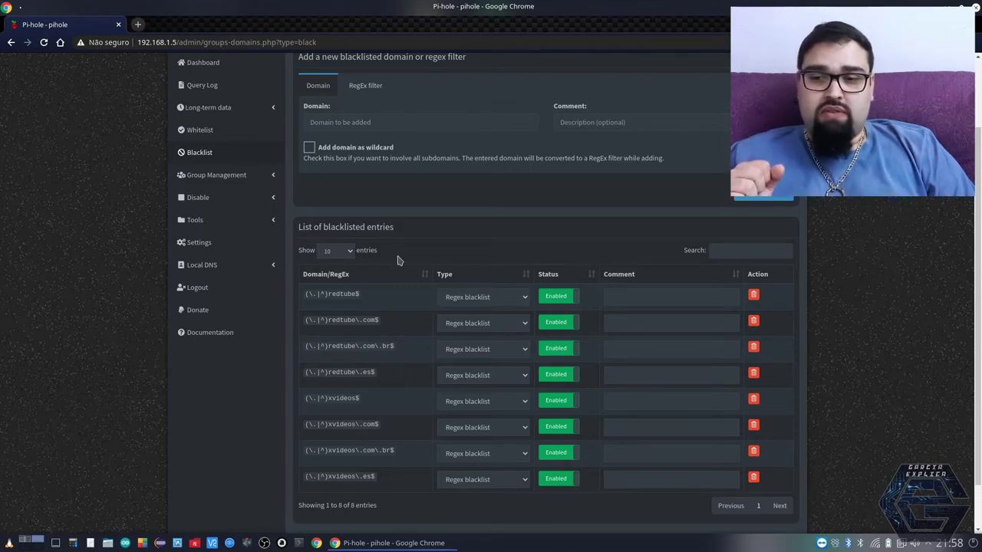
scroll(411, 252, "up", 1)
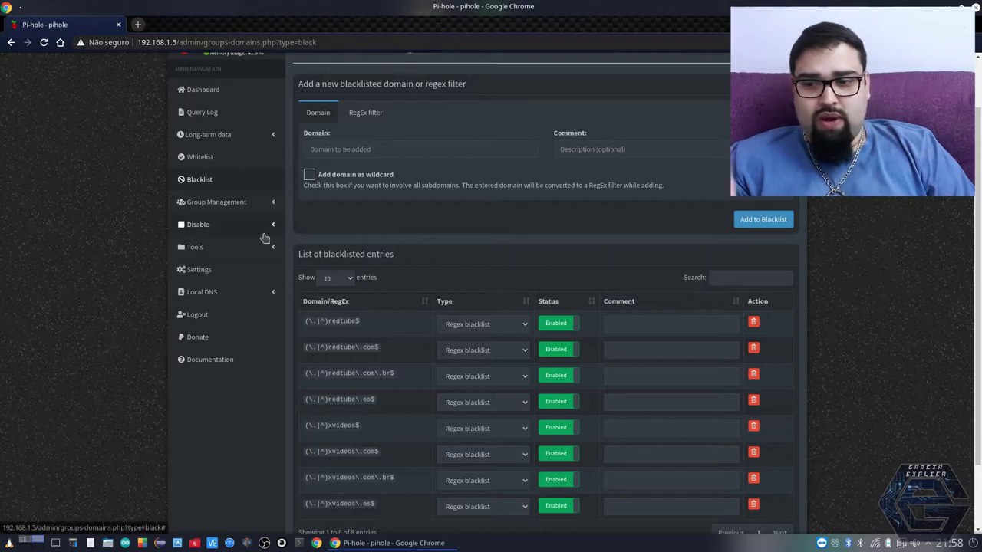
Switch to the whitelist page and disable Pi-hole blocking for 10 seconds.
left_click(200, 158)
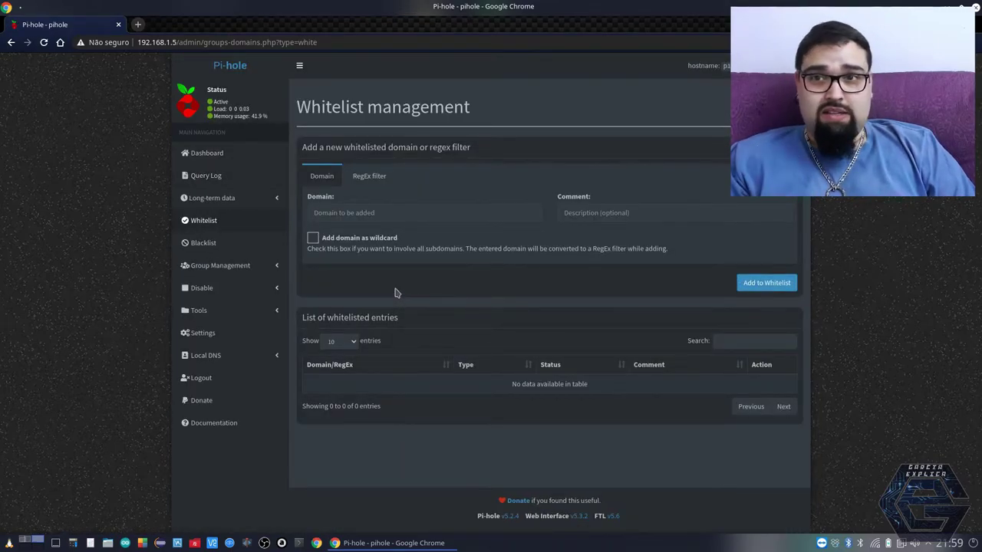
left_click(273, 294)
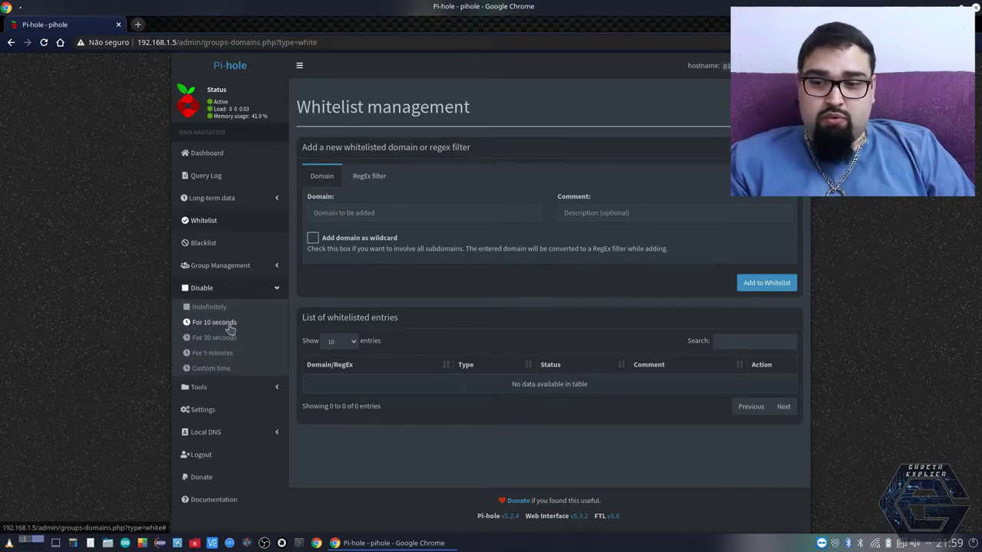
left_click(231, 328)
Test access to xvideos.com in a new browser tab while blocking is disabled, and close that tab.
left_click(138, 24)
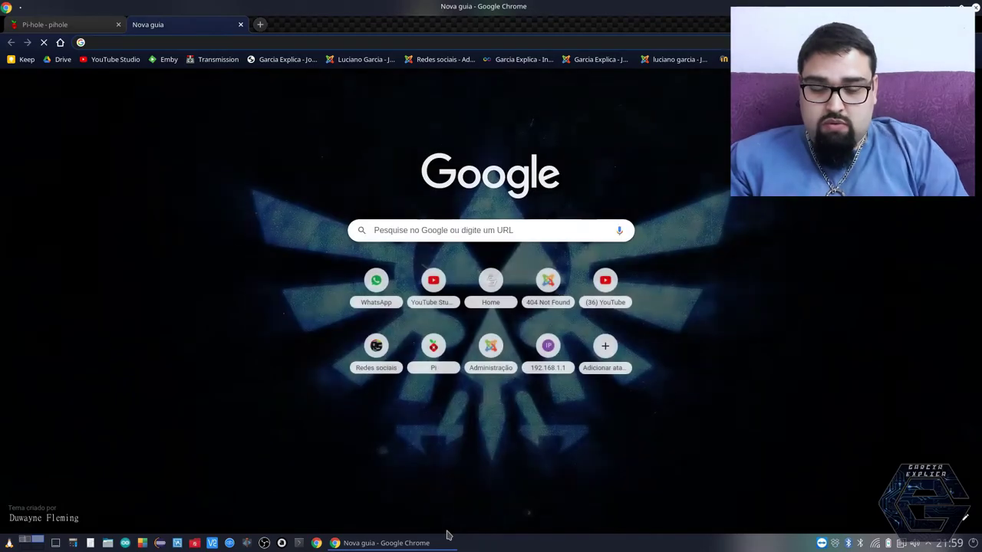
type("p")
key("BackSpace")
key("BackSpace")
type("xvideos.com")
key("Return")
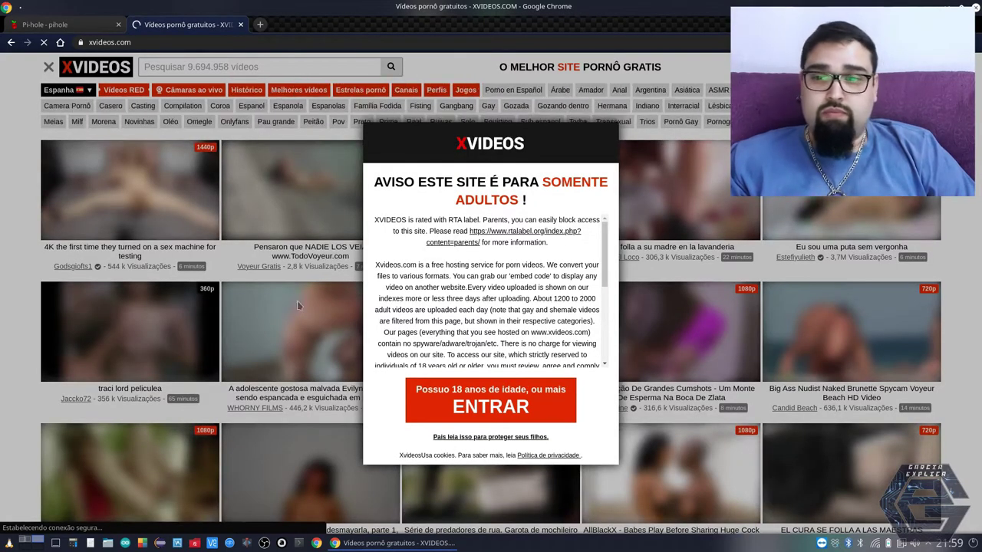
left_click(240, 24)
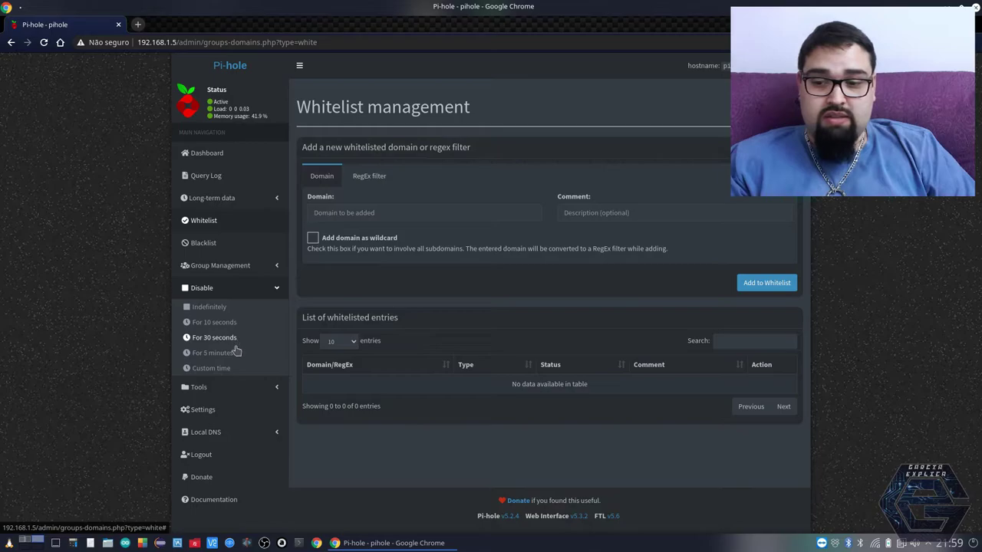
View the custom time option for disabling blocking without applying it.
left_click(223, 370)
left_click(506, 146)
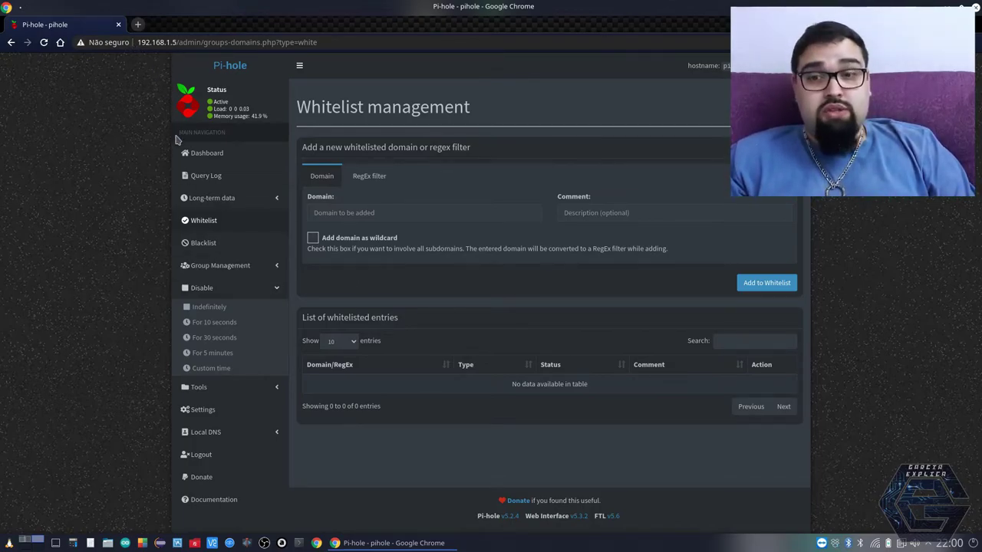
Review the blacklisted entries and return to the whitelist page.
left_click(206, 244)
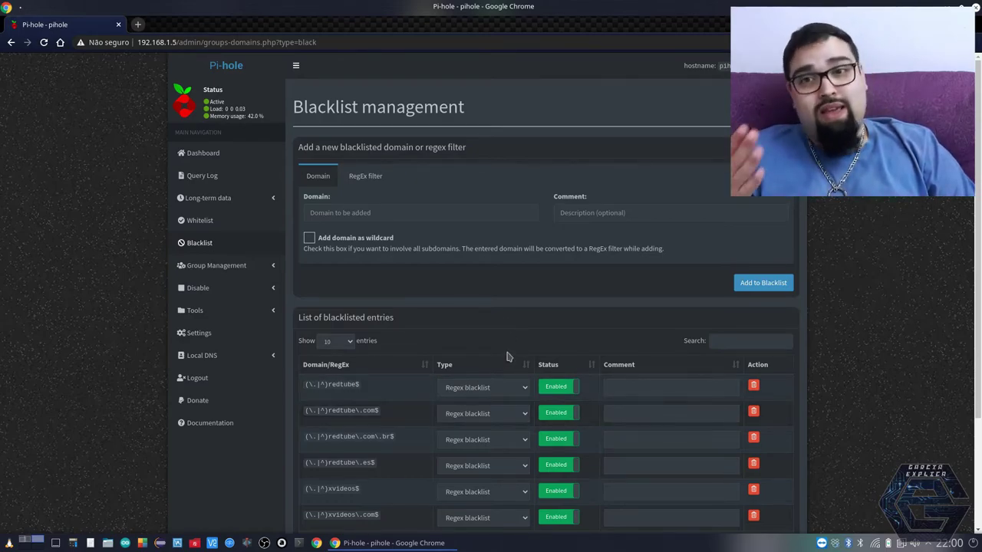
scroll(506, 357, "down", 3)
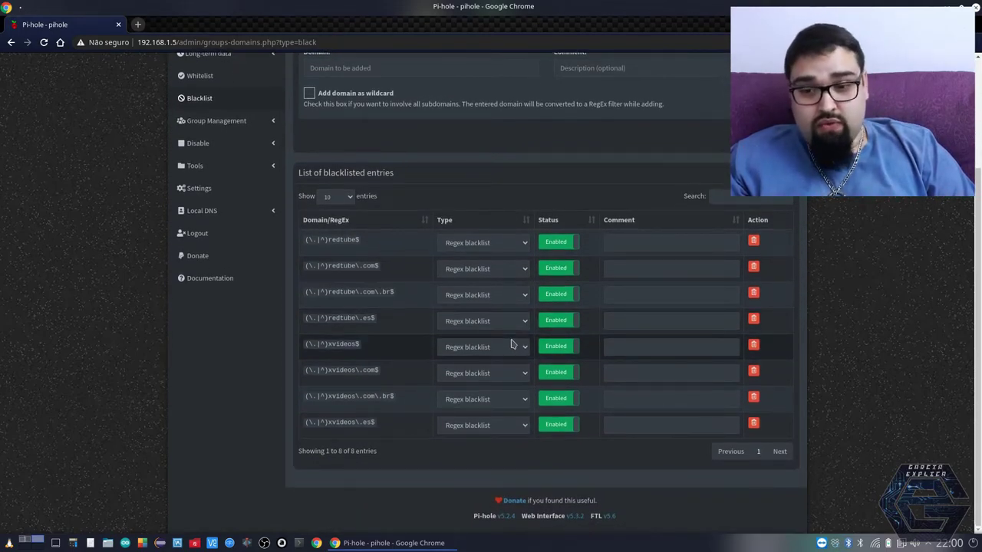
scroll(234, 164, "up", 3)
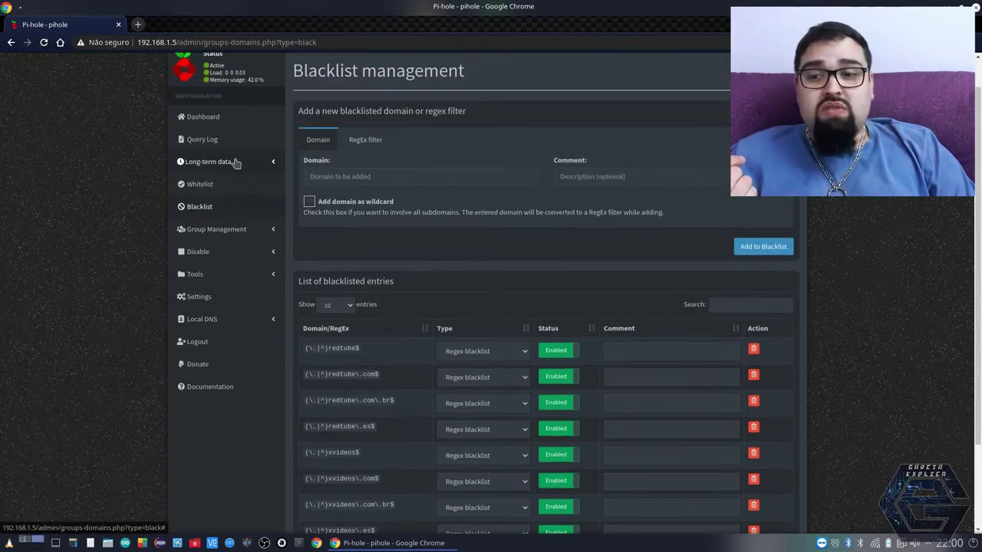
left_click(208, 192)
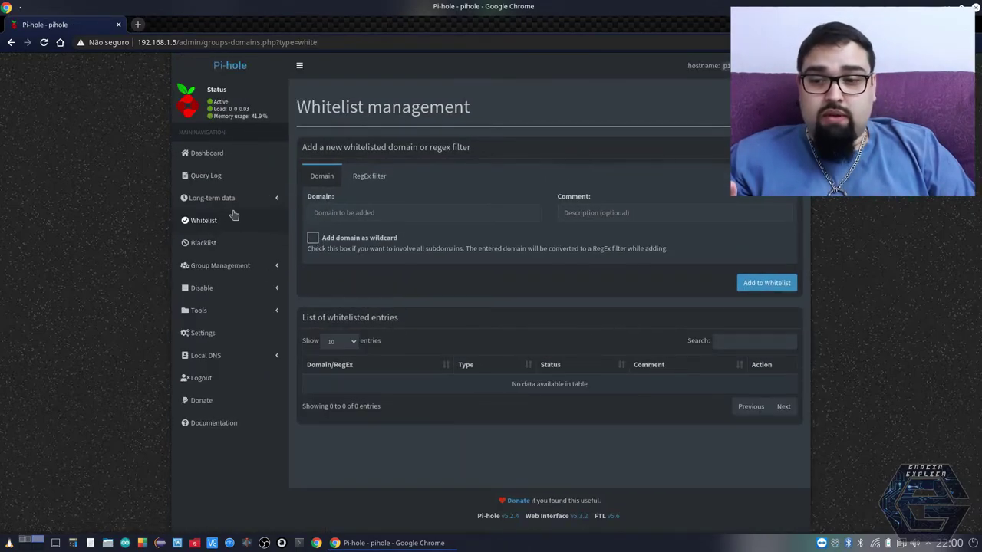
Disable the four xvideos regex entries in the blacklist: xvideos, xvideos.com, xvideos.com.br and xvideos.es.
left_click(203, 242)
scroll(524, 379, "down", 3)
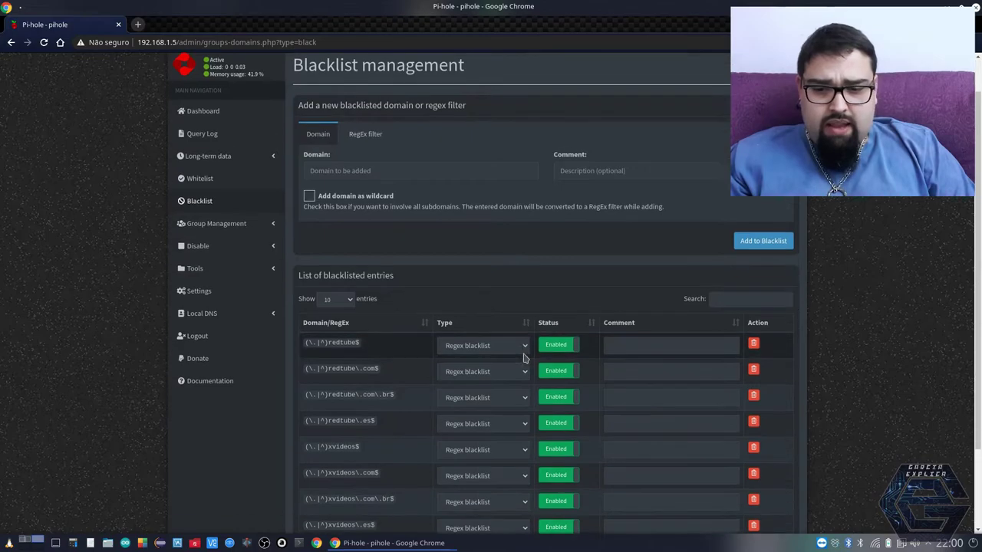
left_click(542, 431)
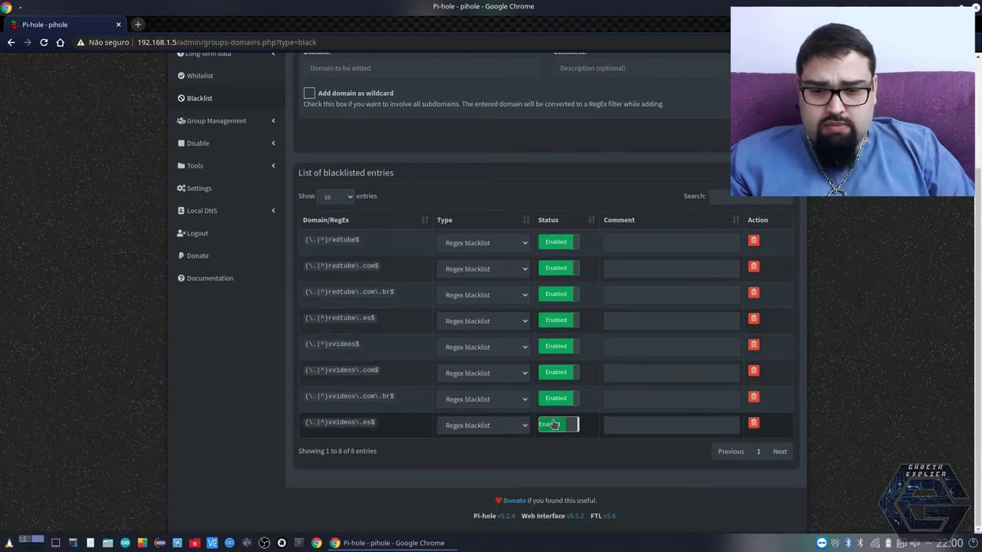
left_click(557, 400)
left_click(557, 376)
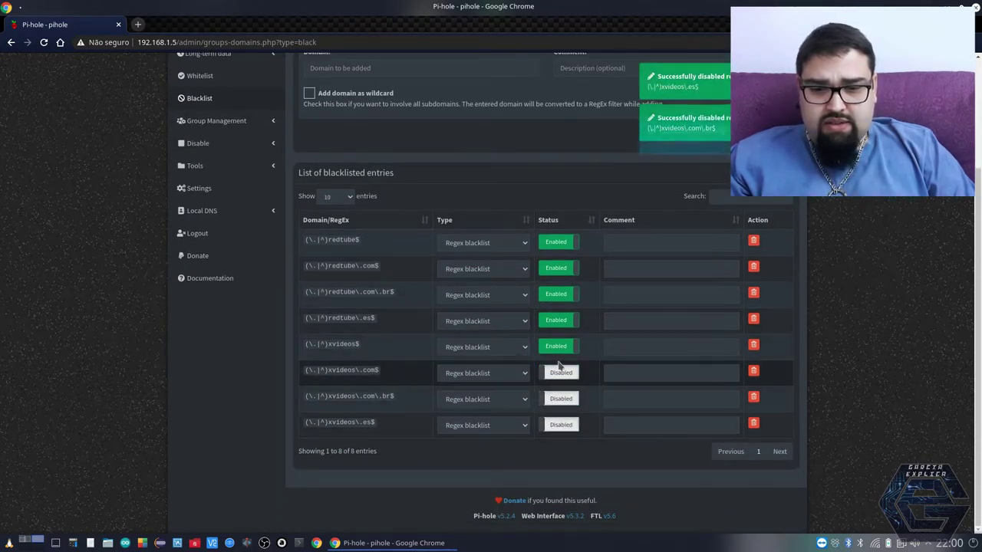
left_click(557, 346)
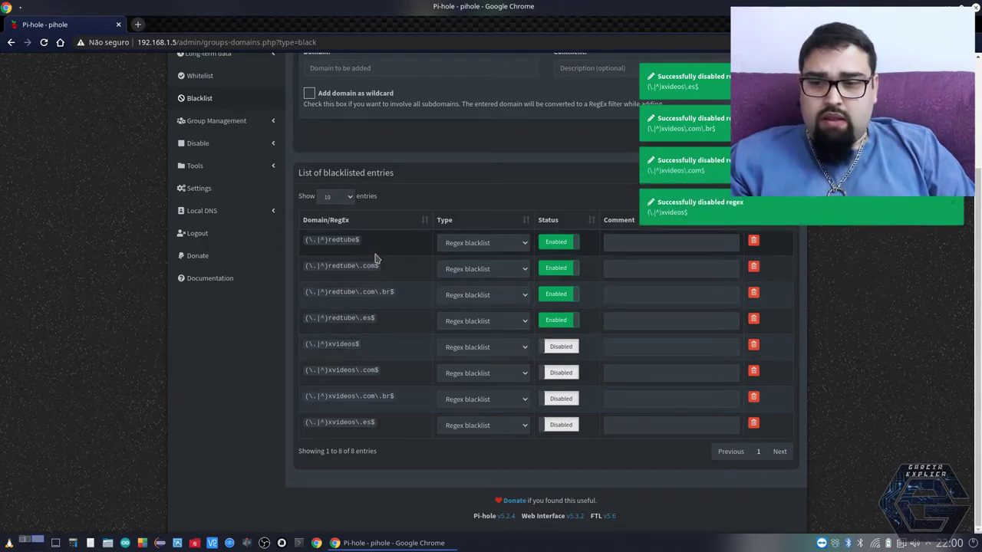
Test access to xvideos.com in a new browser tab with its blacklist entries disabled.
scroll(361, 261, "up", 1)
left_click(271, 174)
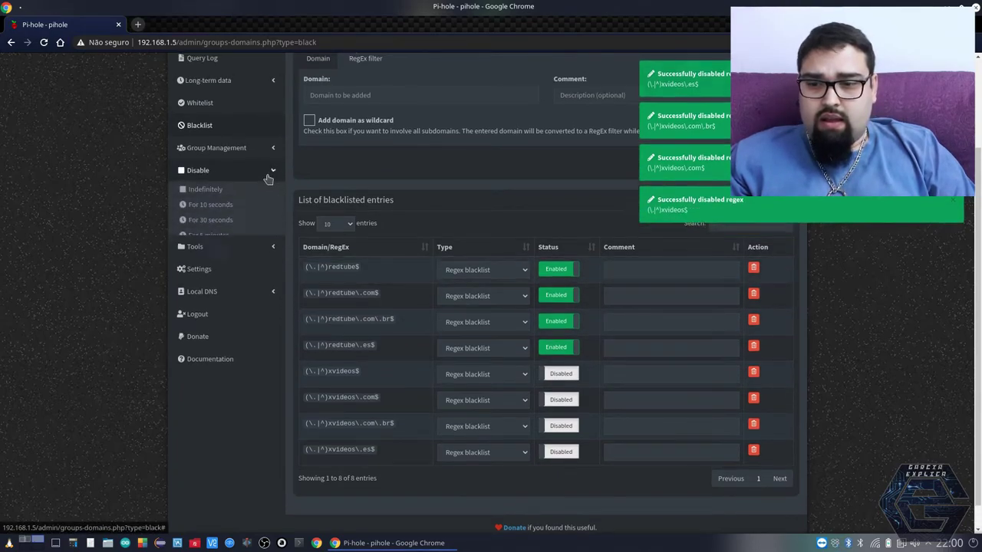
scroll(138, 204, "up", 3)
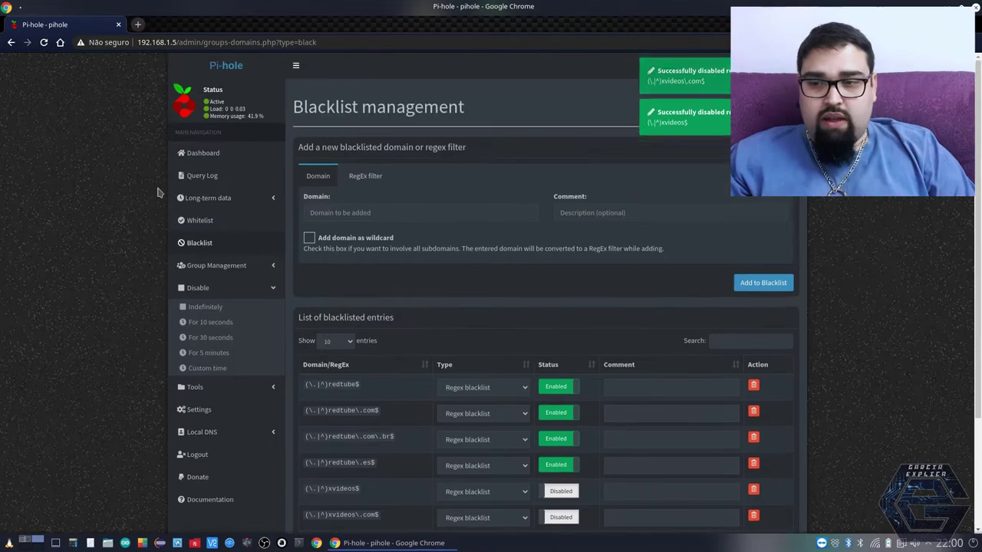
key("ctrl+t")
type("xvideos.com")
key("Return")
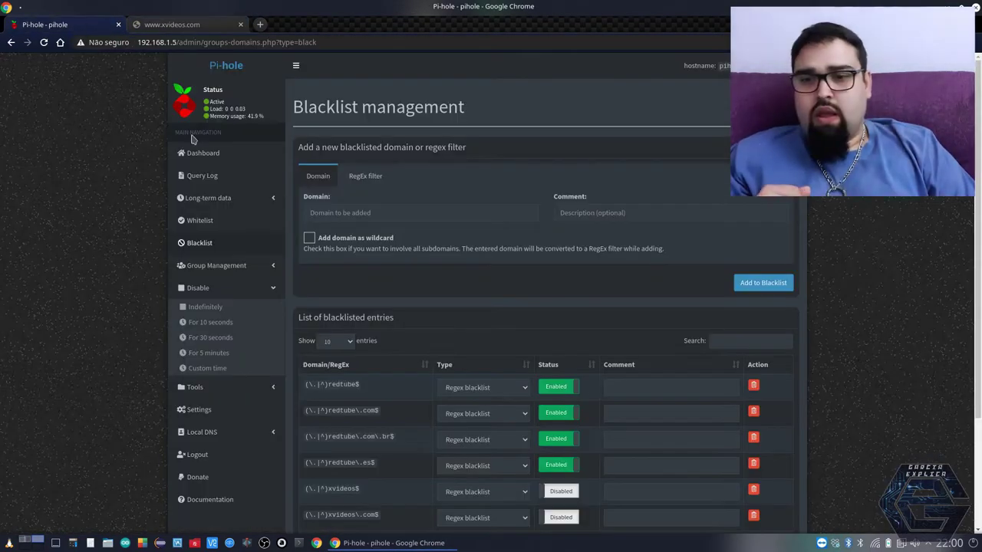
Add xvideos to the Pi-hole whitelist as a wildcard domain.
left_click(76, 28)
left_click(207, 222)
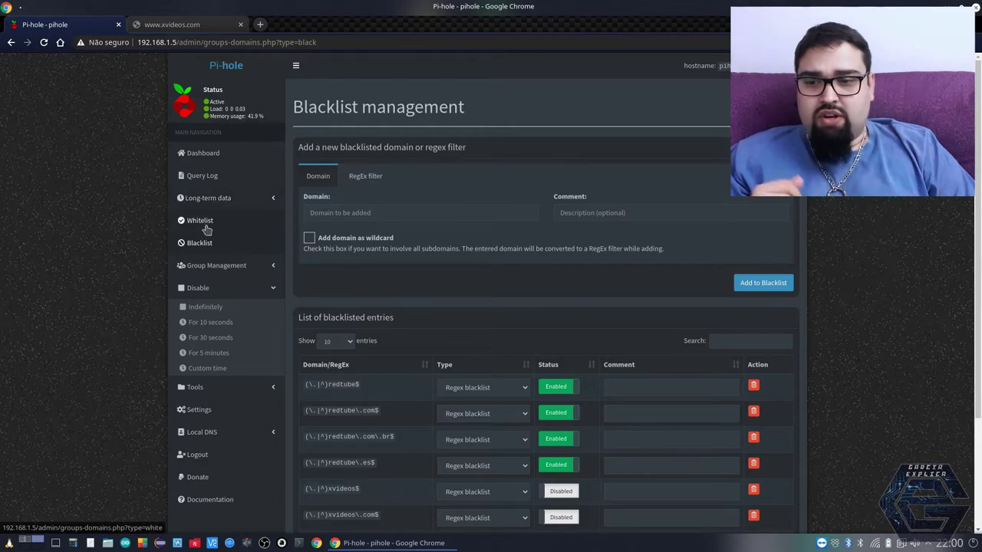
left_click(313, 238)
left_click(335, 211)
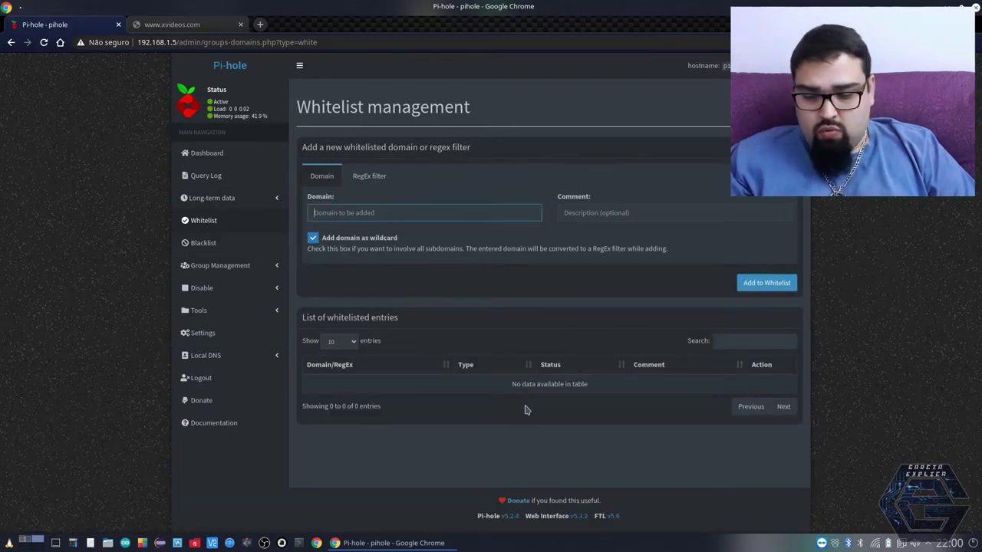
type("xvideos")
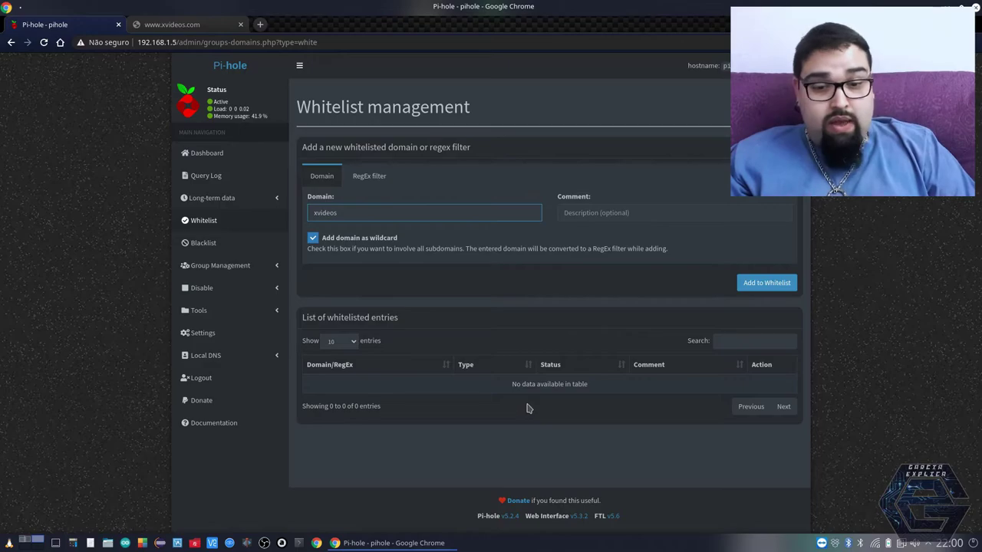
left_click(768, 284)
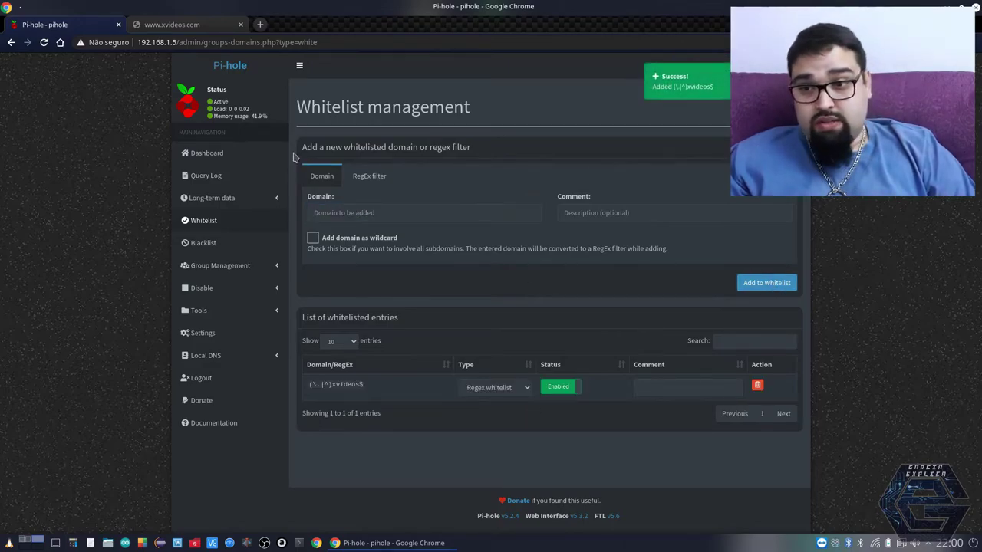
Disconnect and reconnect the active Wi-Fi network, and reload the xvideos.com page to retest access.
left_click(181, 29)
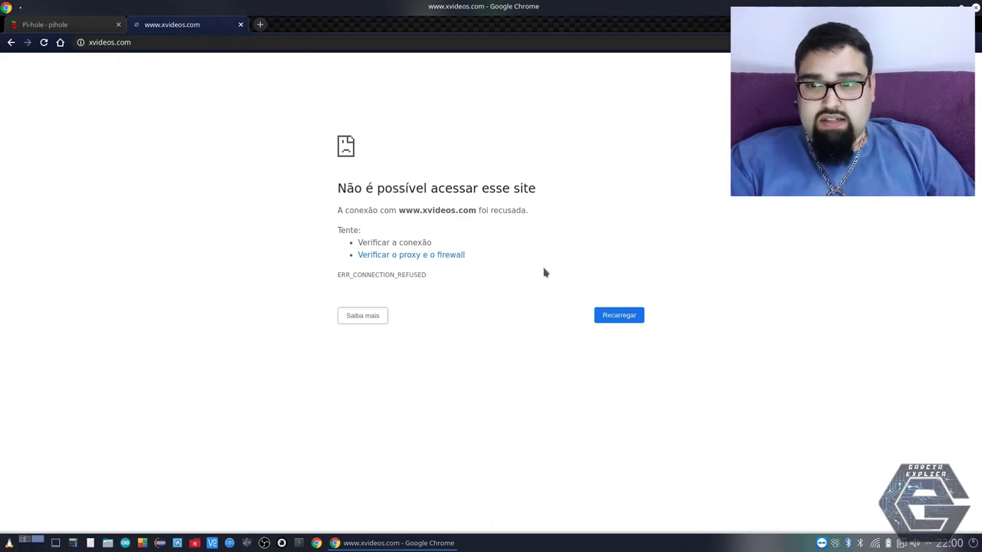
left_click(875, 545)
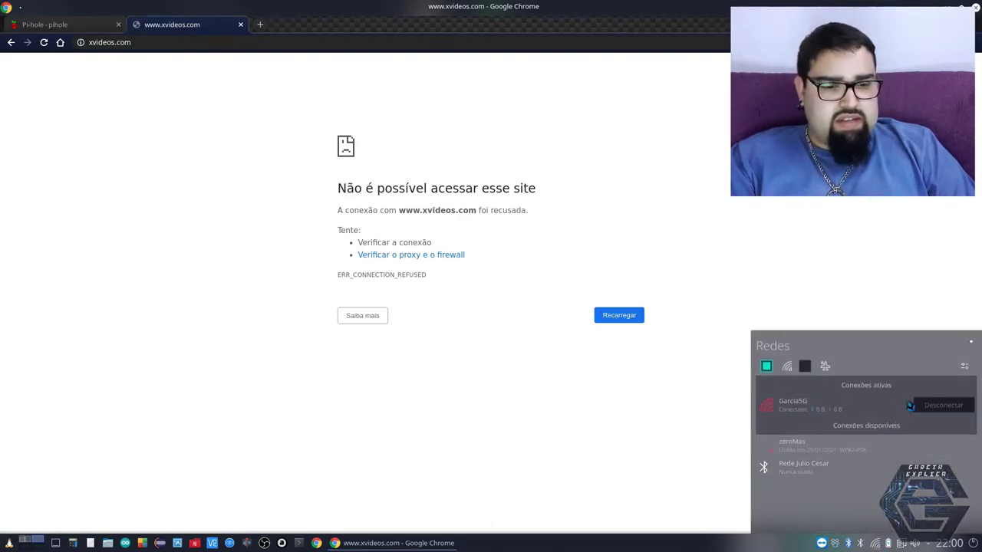
left_click(930, 409)
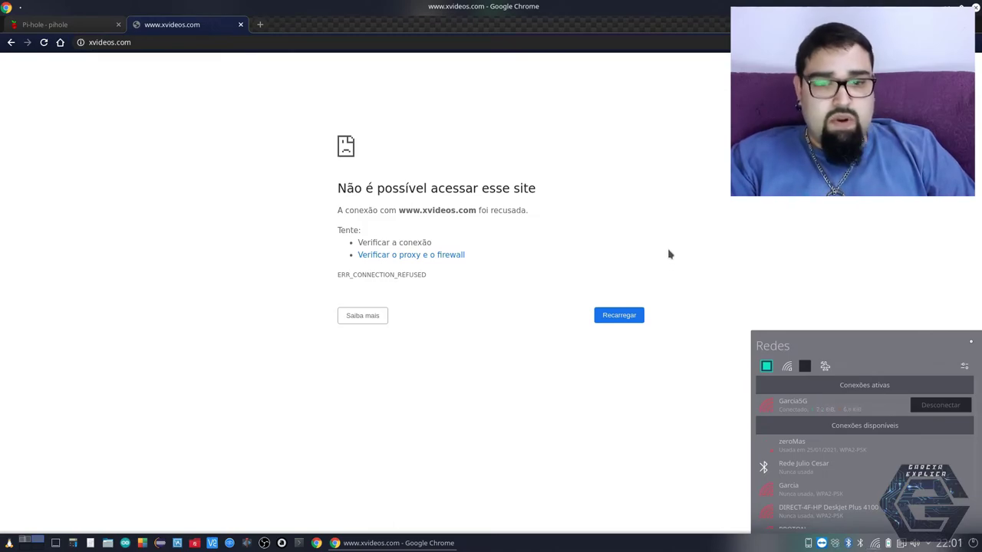
left_click(668, 256)
key("F5")
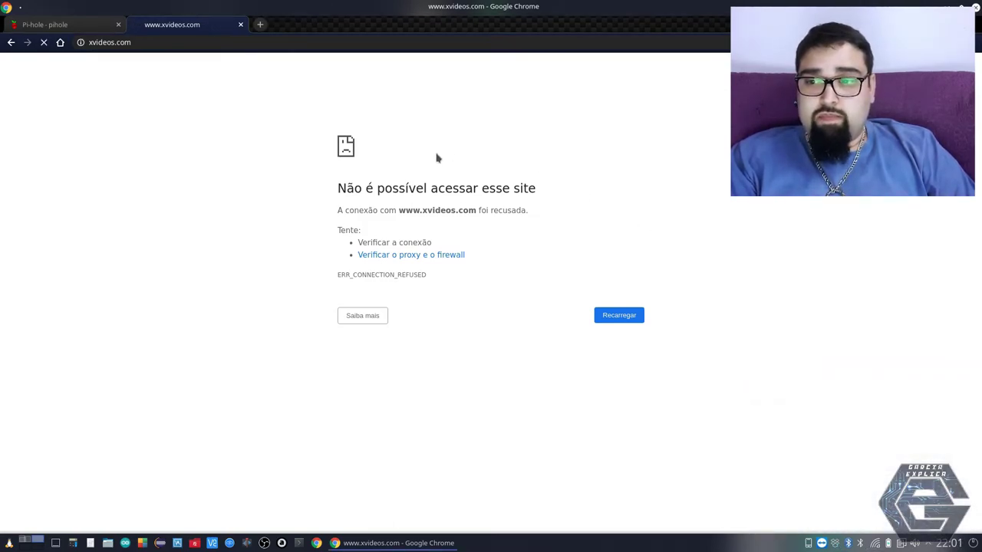
Add xvideos.com to the Pi-hole whitelist as a wildcard domain.
left_click(85, 25)
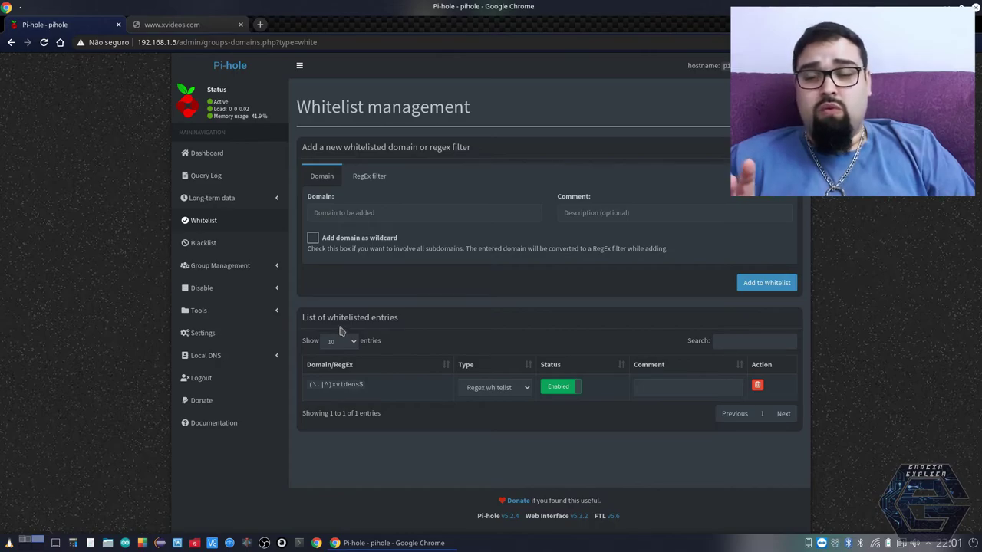
left_click(312, 238)
left_click(361, 213)
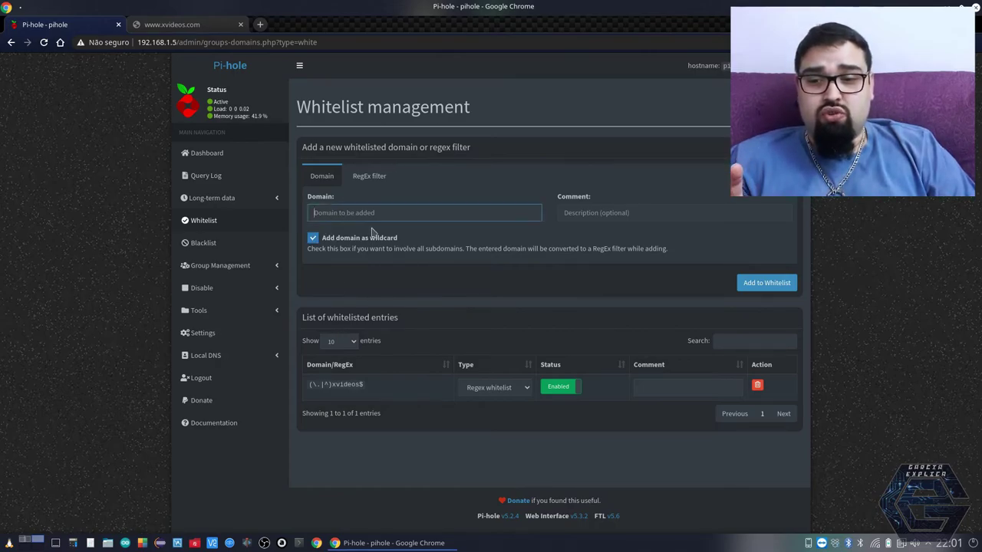
type("xvideos.com")
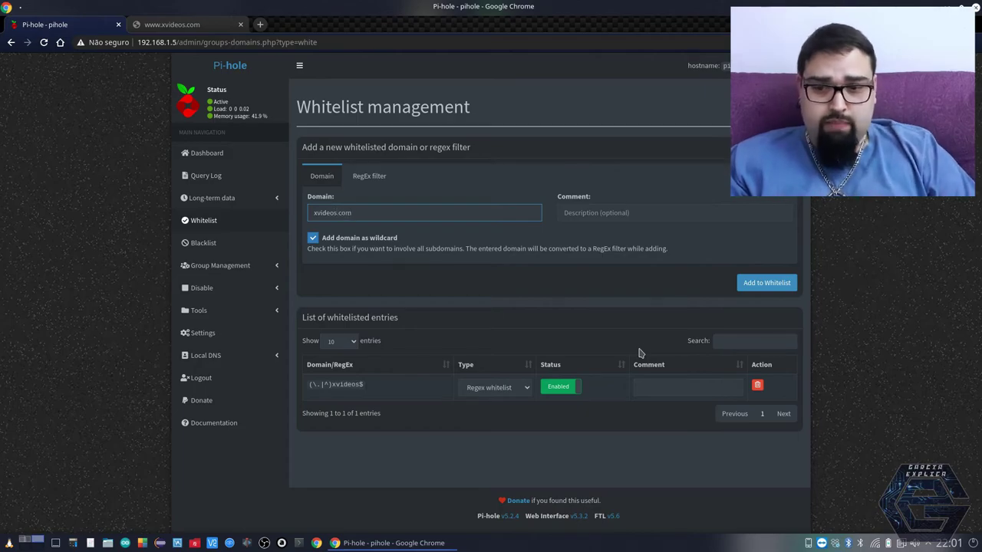
left_click(745, 281)
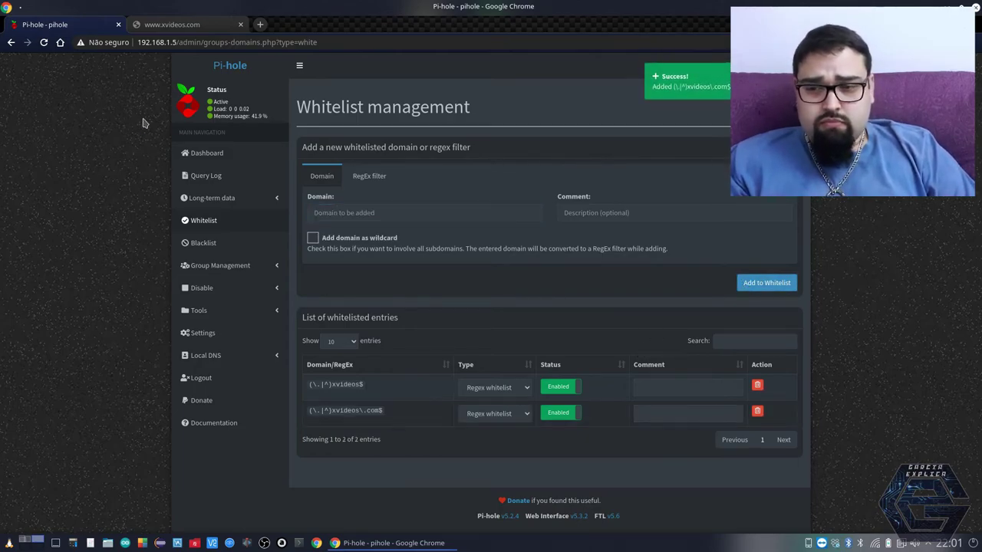
Reconnect the Wi-Fi network again, check access to the whitelisted xvideos.com page, and close its tab.
left_click(167, 30)
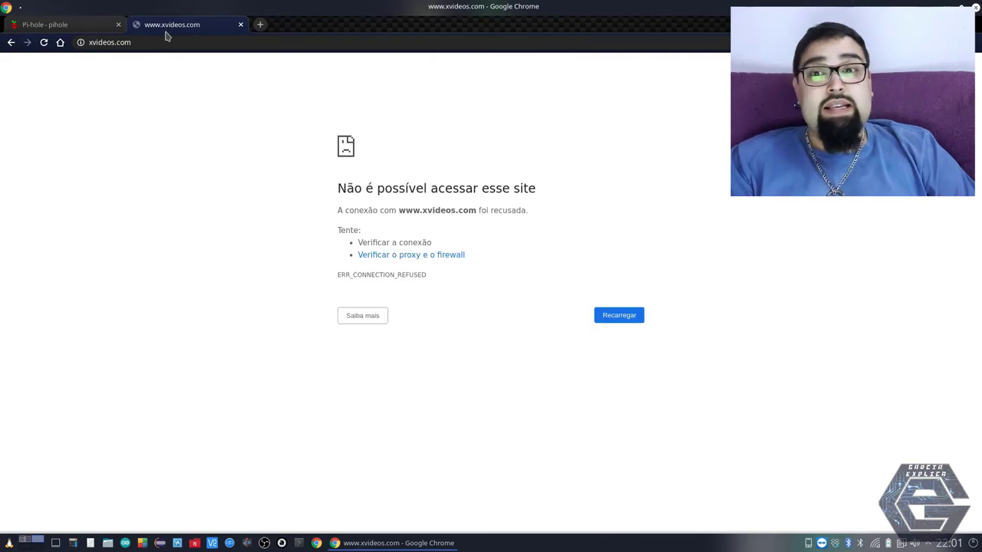
left_click(95, 30)
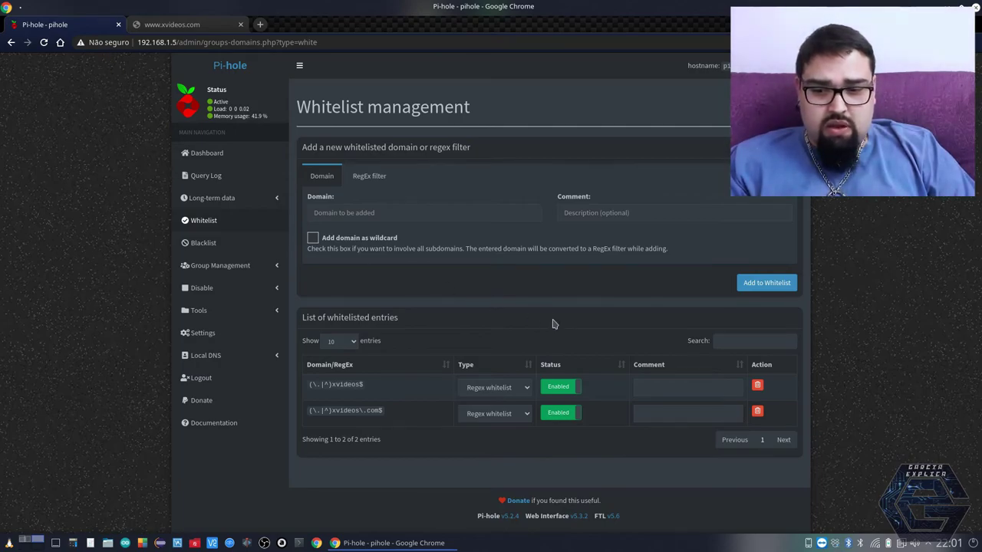
left_click(876, 543)
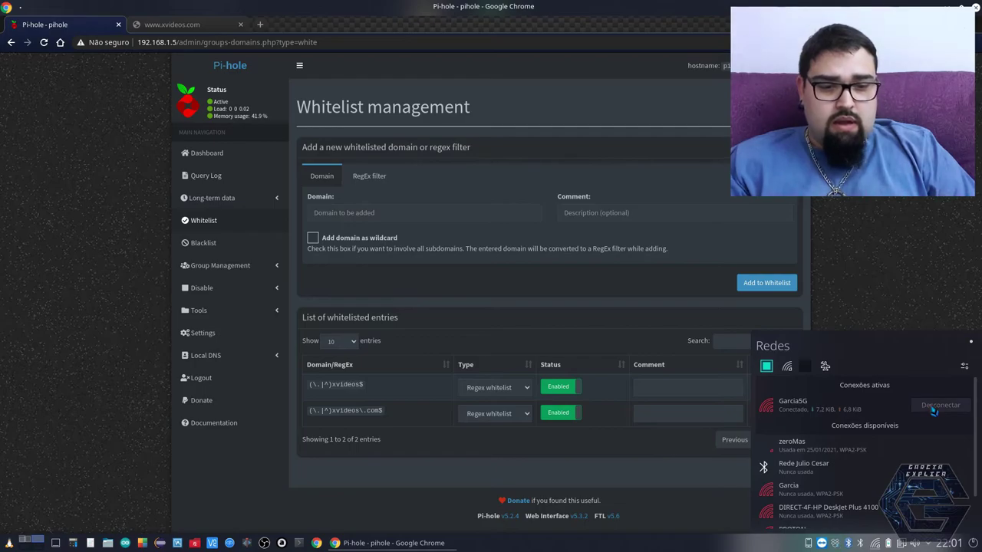
left_click(933, 409)
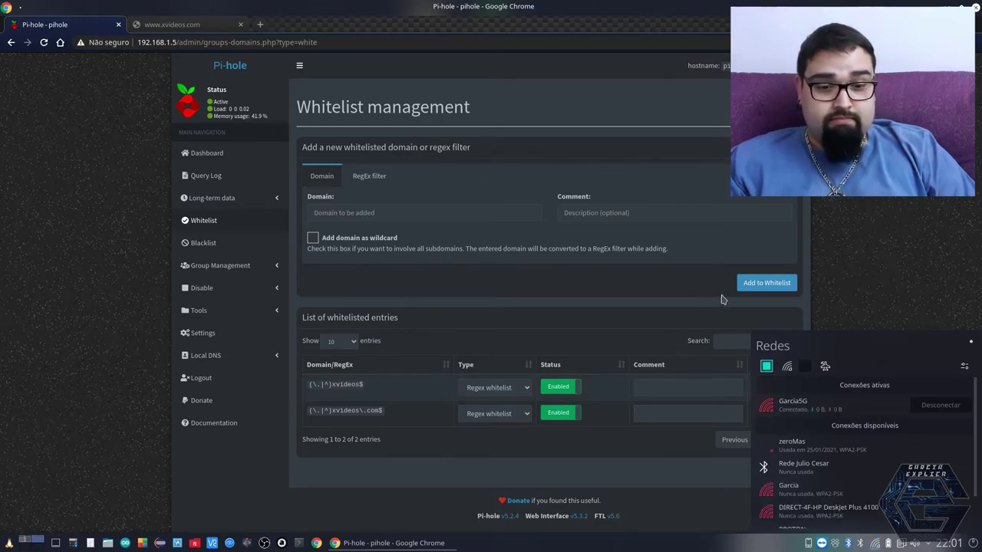
left_click(173, 25)
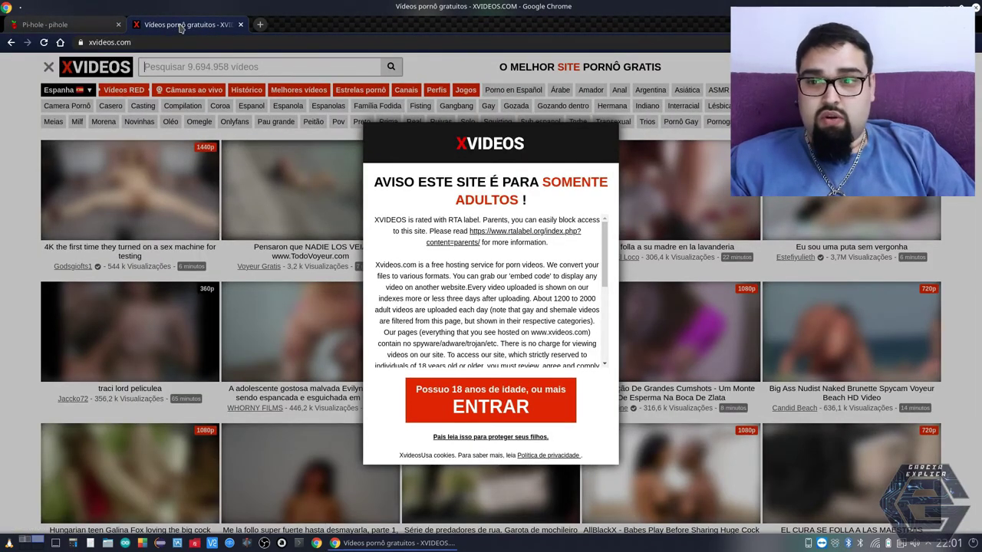
key("ctrl+w")
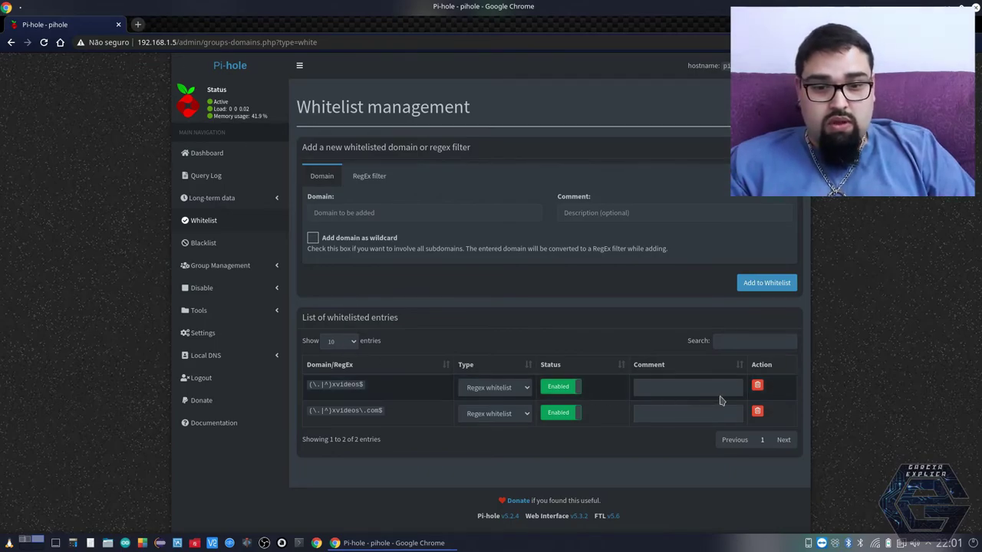
Delete both xvideos wildcard entries from the Pi-hole whitelist and open xvideos.com in a new tab to test access.
left_click(756, 385)
left_click(757, 385)
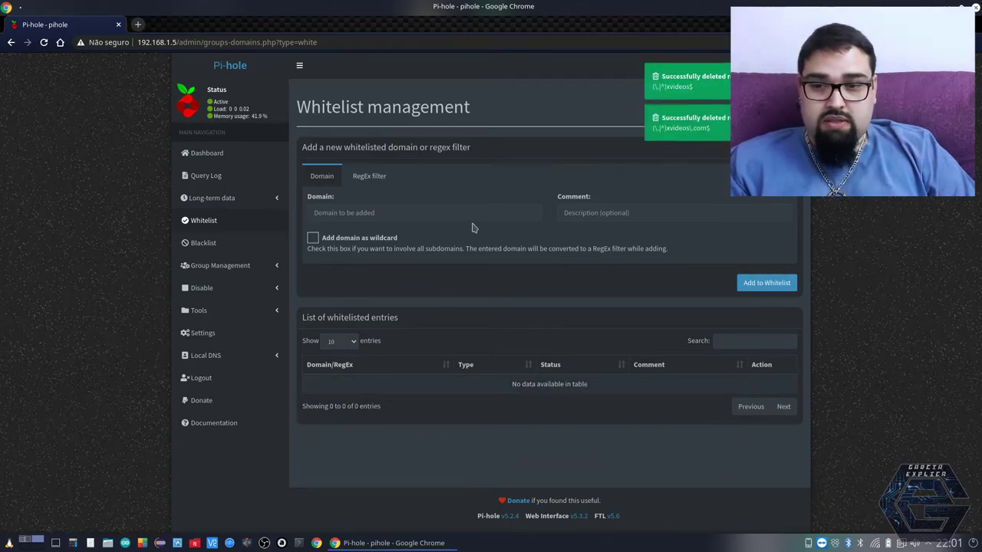
key("ctrl+t")
type("xvideos.com")
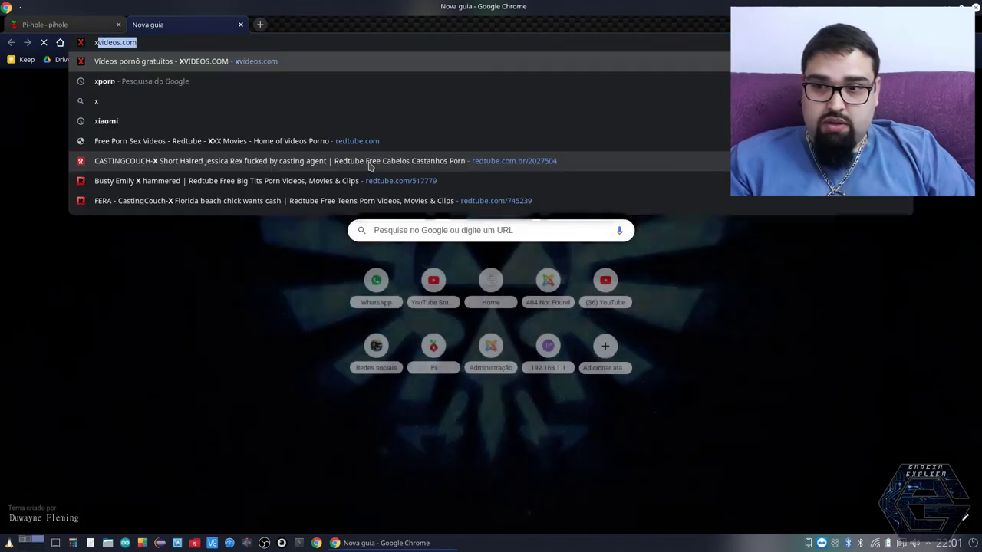
key("Return")
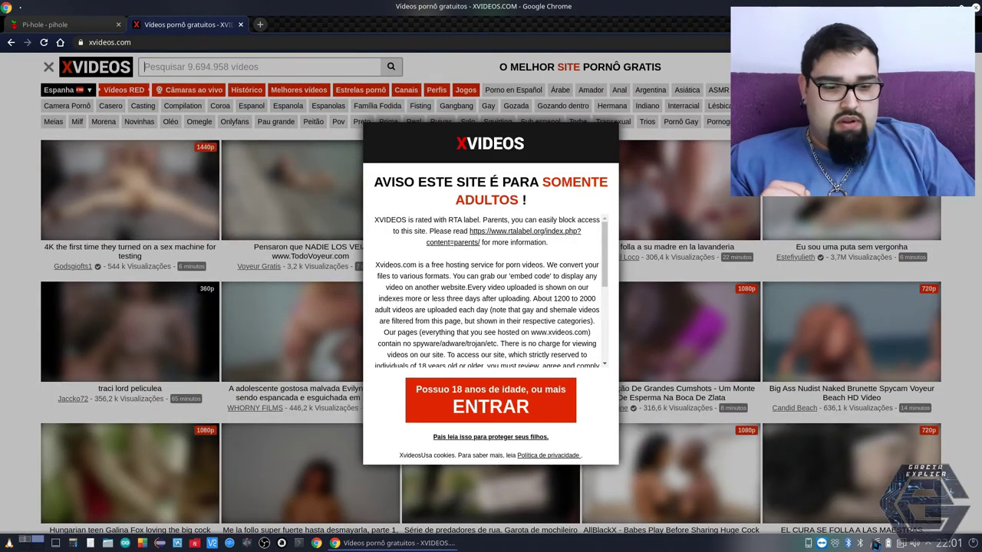
Reconnect to the 5G Wi-Fi network, reload the xvideos.com page to retest access, and close its tab.
left_click(876, 543)
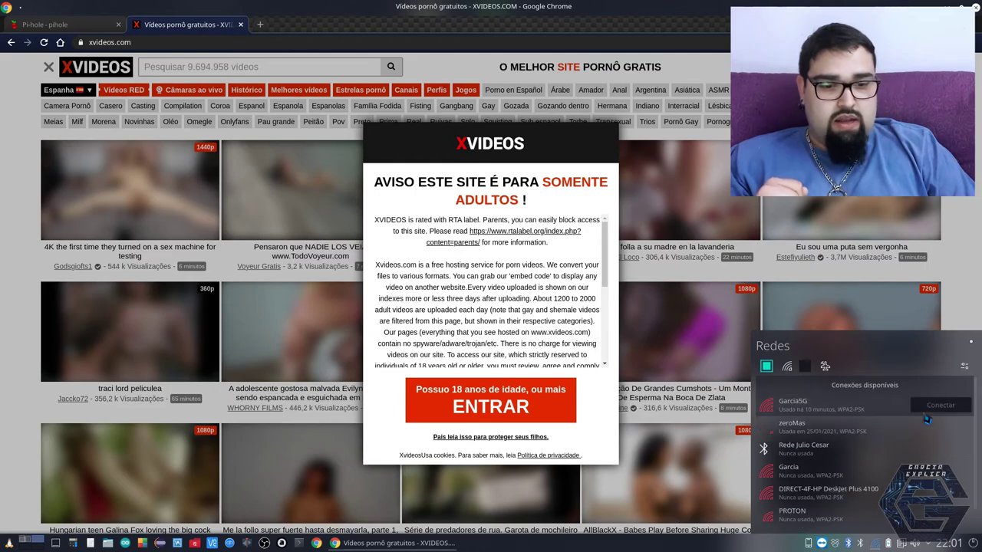
left_click(937, 406)
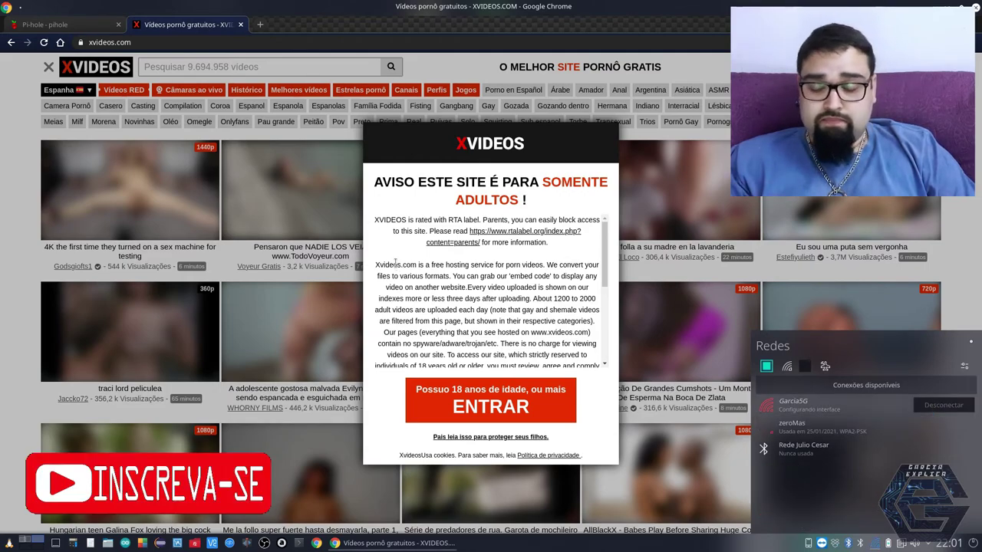
left_click(198, 11)
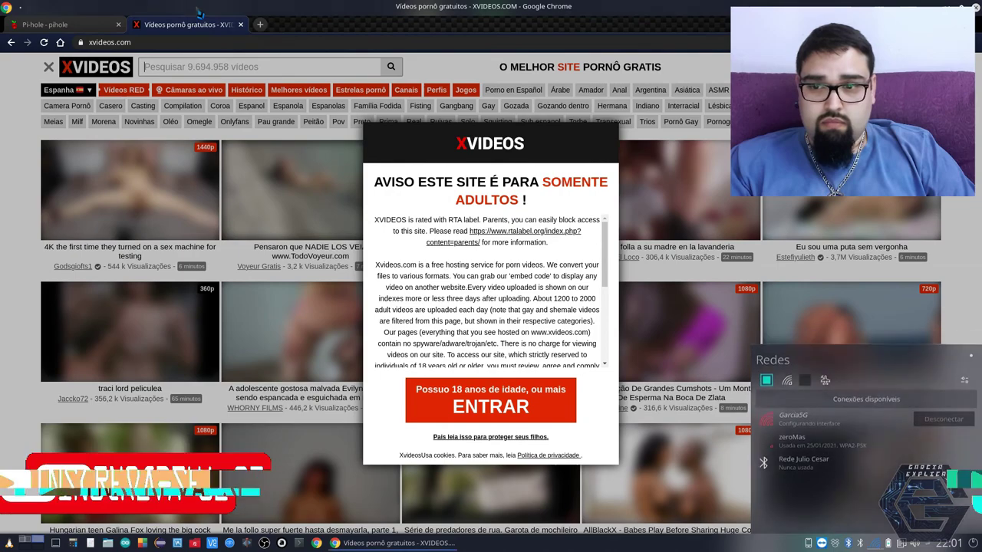
key("F5")
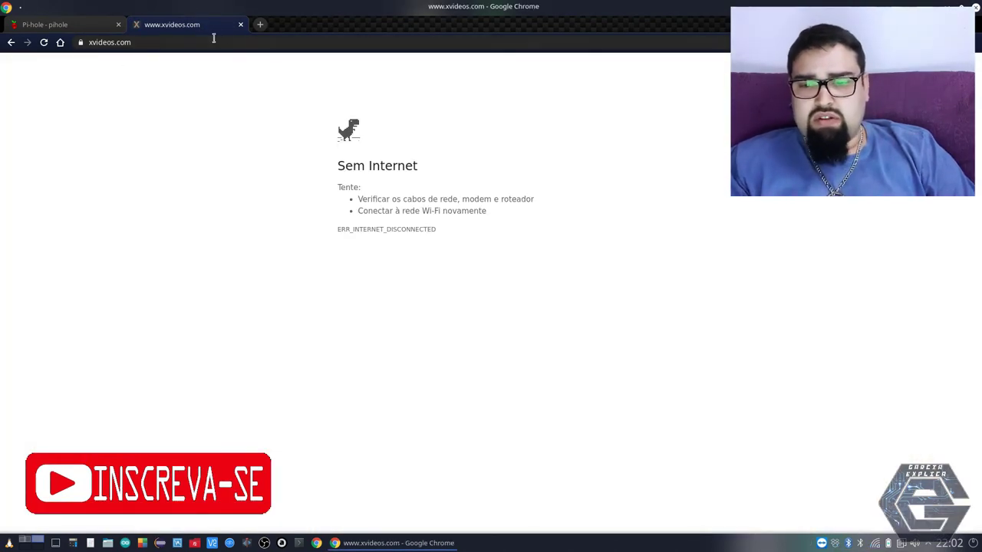
left_click(240, 25)
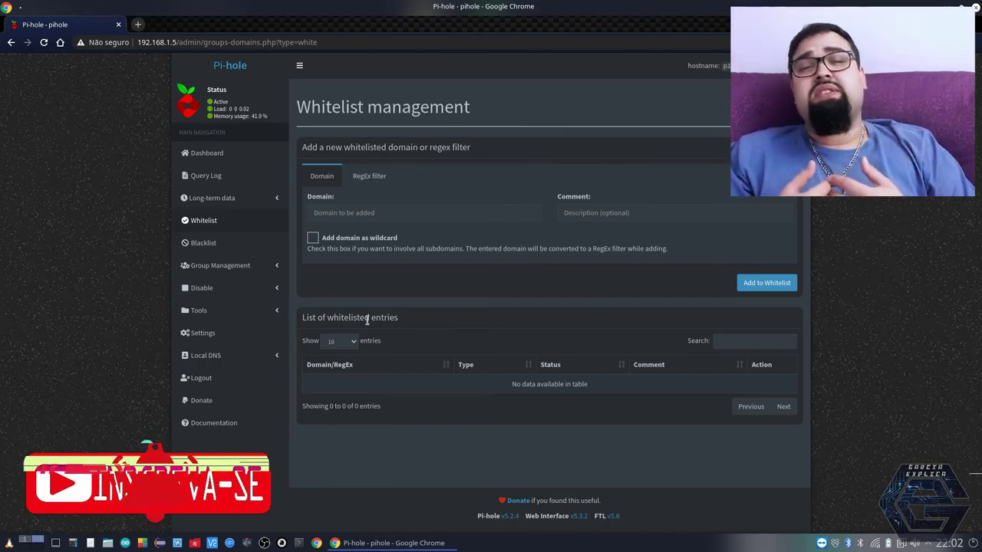